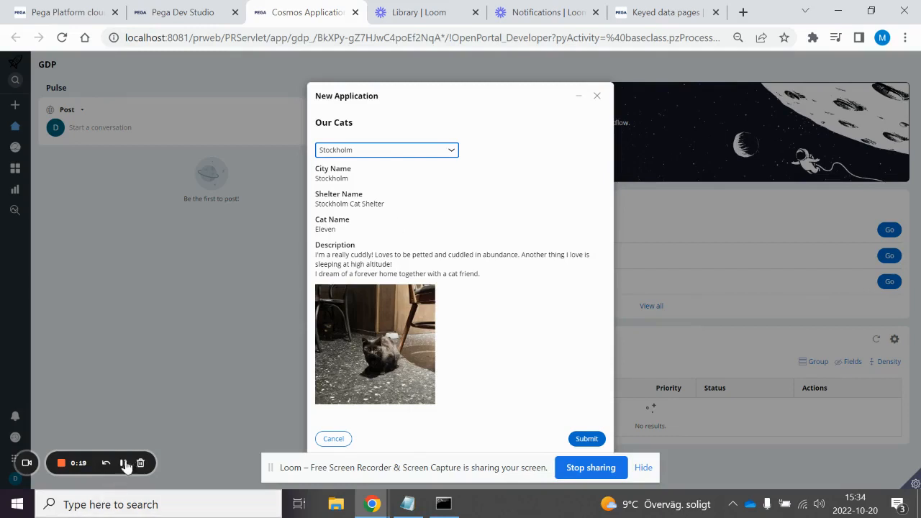
pyautogui.click(124, 464)
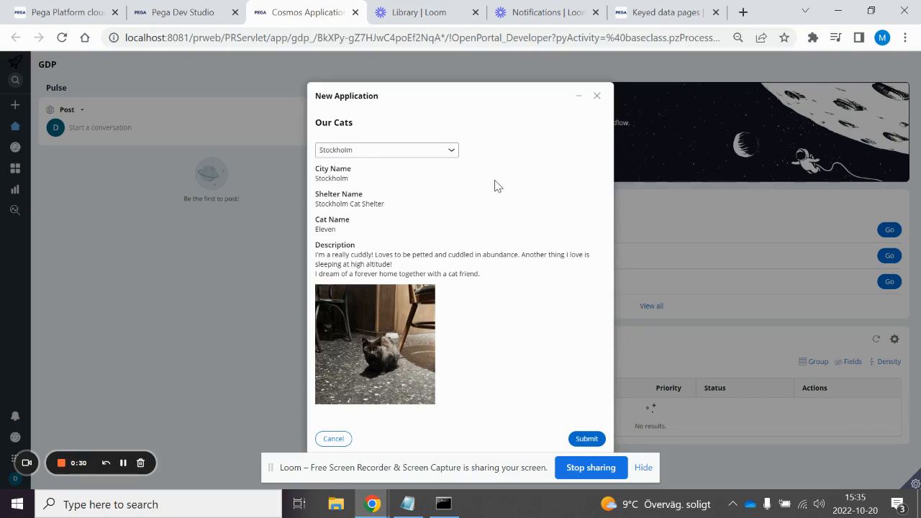
# Step: Test the city selection in the New Application form by choosing Visby and switching back to Stockholm
pyautogui.click(415, 151)
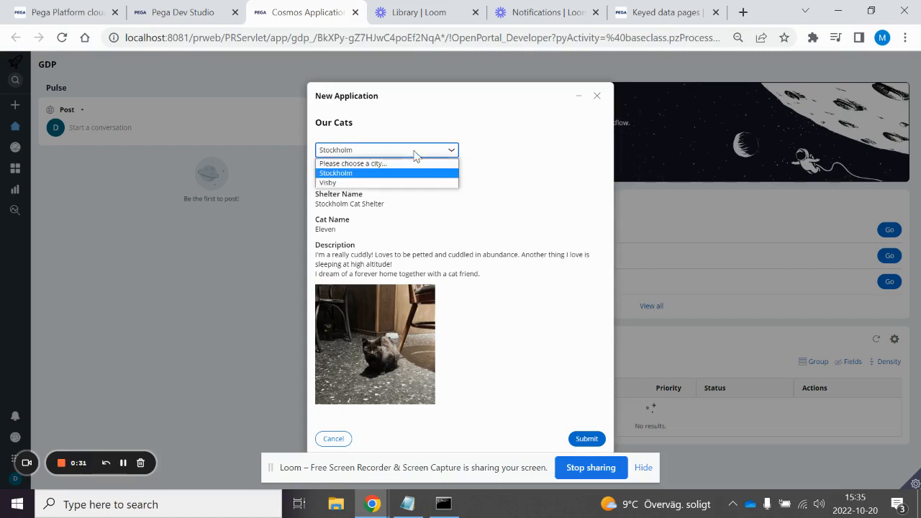
pyautogui.click(342, 183)
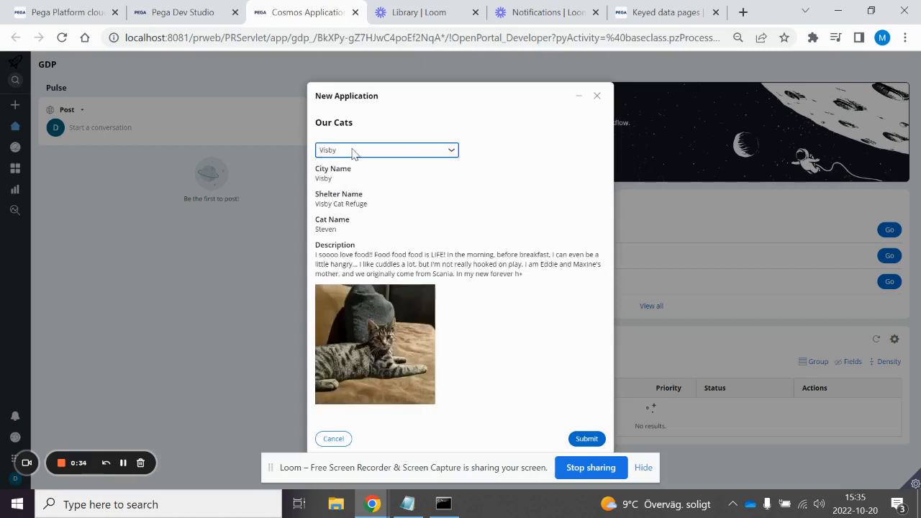
pyautogui.click(352, 151)
pyautogui.click(344, 174)
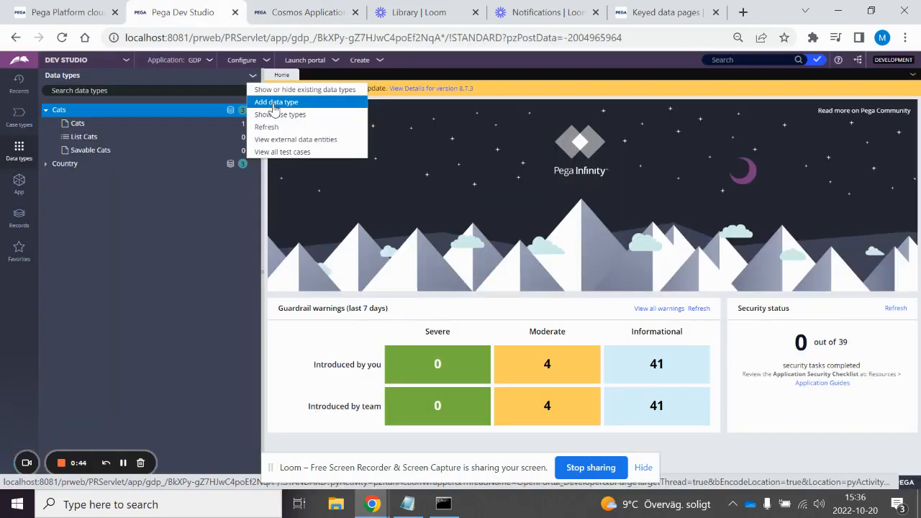
# Step: Add a new data type labelled "Cat info"
pyautogui.click(273, 103)
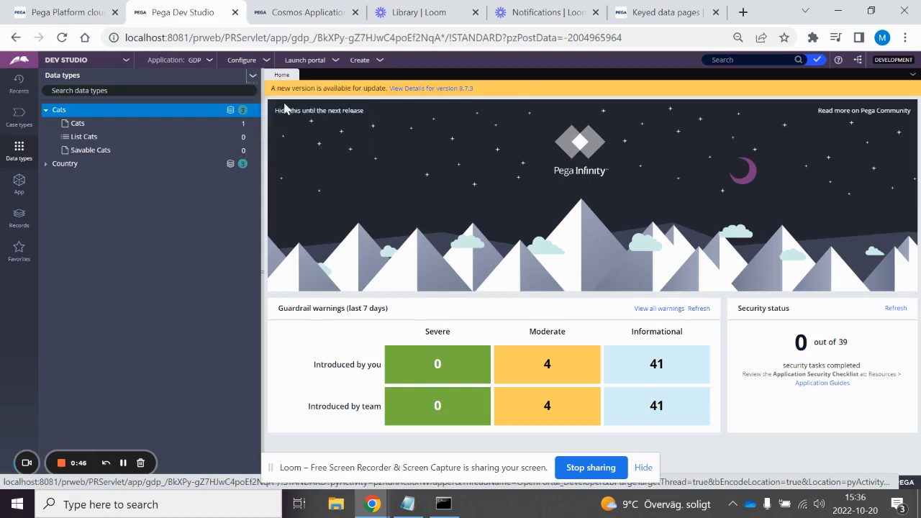
pyautogui.write('va')
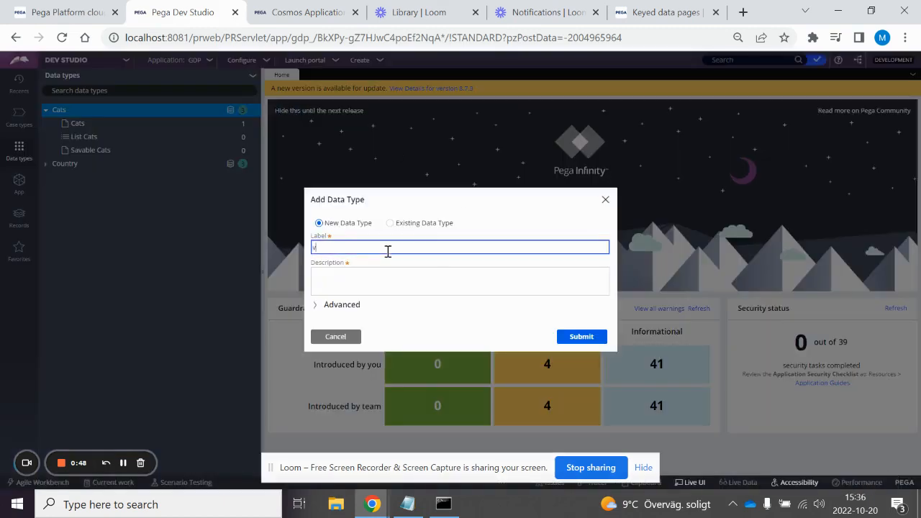
pyautogui.write(' info')
pyautogui.click(579, 341)
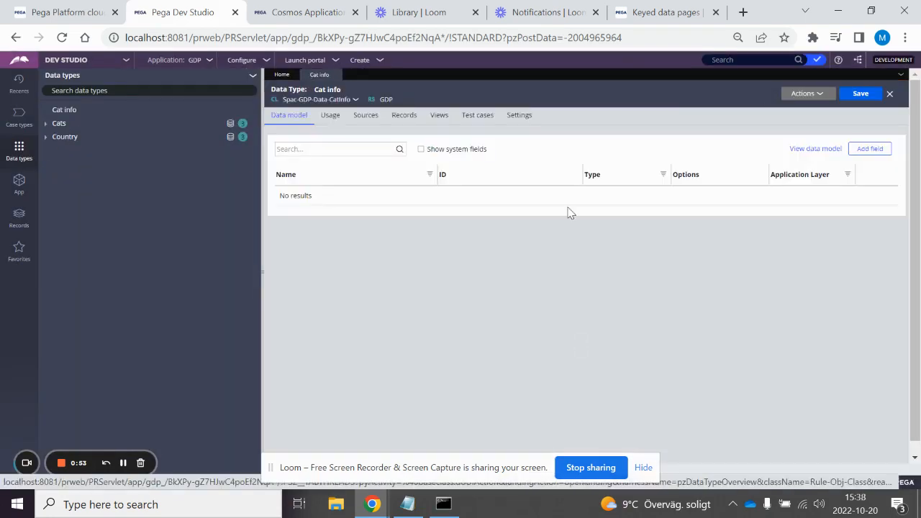
# Step: Configure the record source of the Cat info data type for the record editor and add a text field named City
pyautogui.rightClick(414, 124)
pyautogui.click(409, 117)
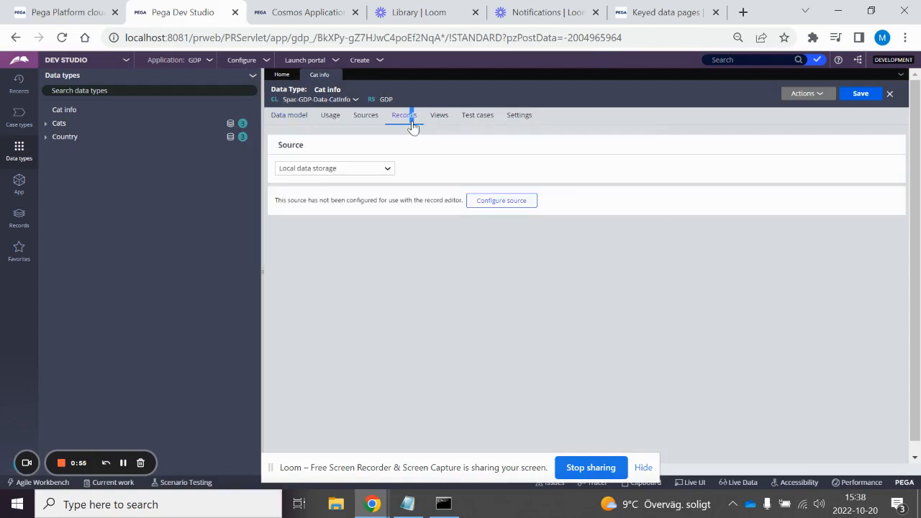
pyautogui.click(496, 203)
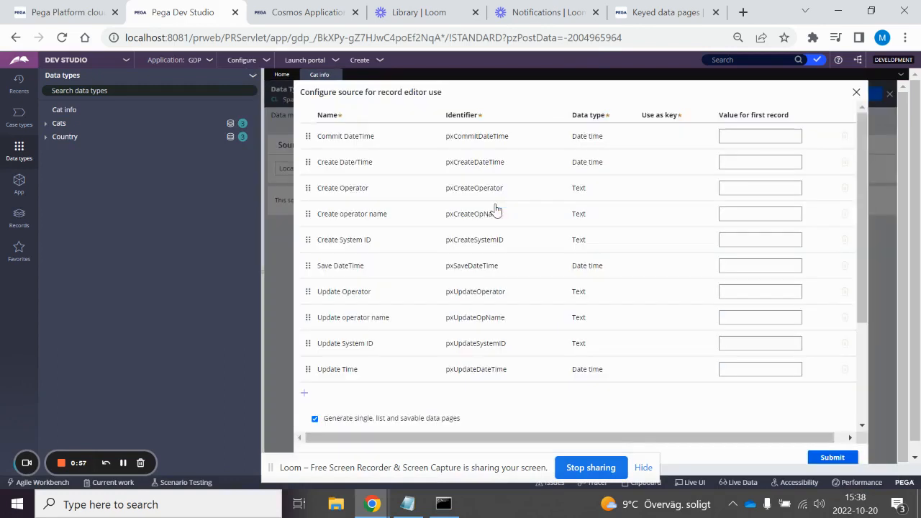
pyautogui.scroll(-3, 467, 366)
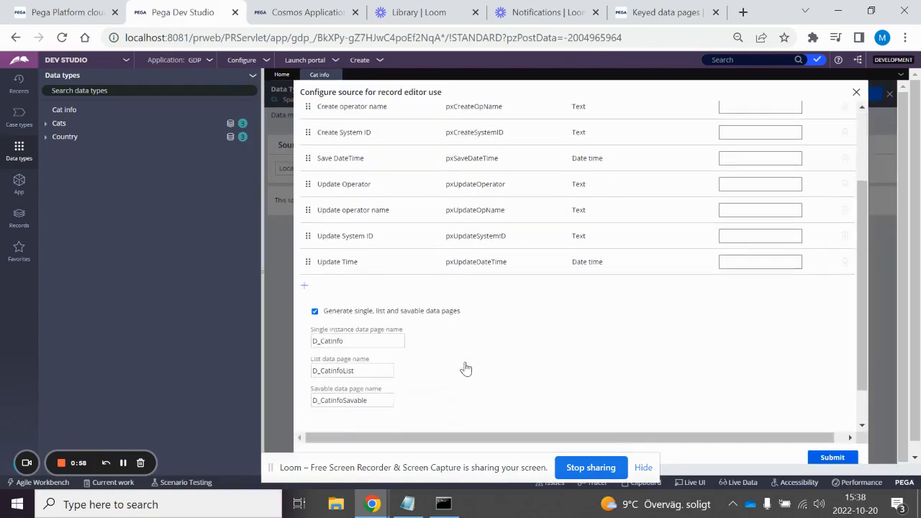
pyautogui.click(305, 279)
pyautogui.write('C')
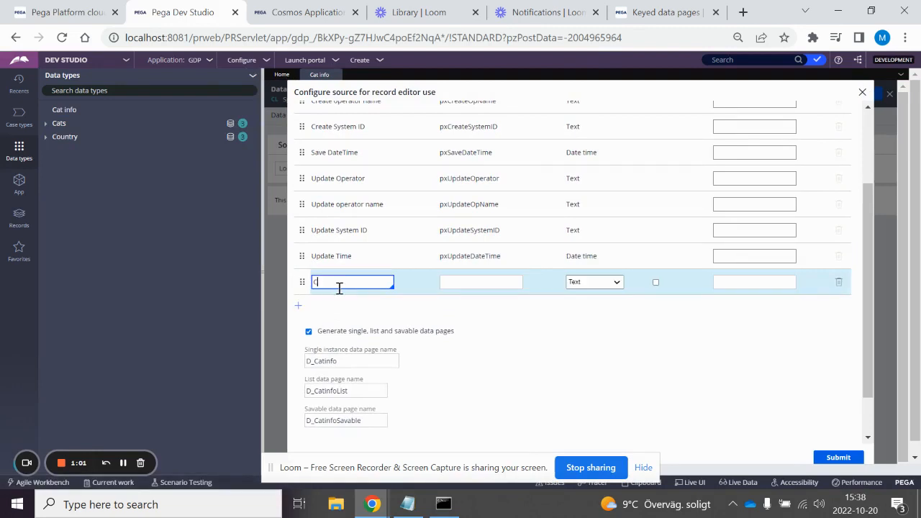
pyautogui.write('ity')
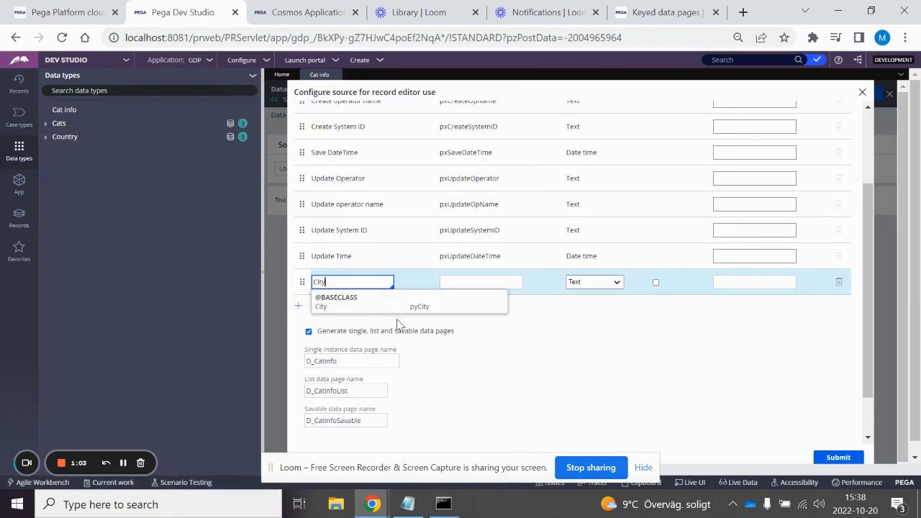
pyautogui.click(596, 323)
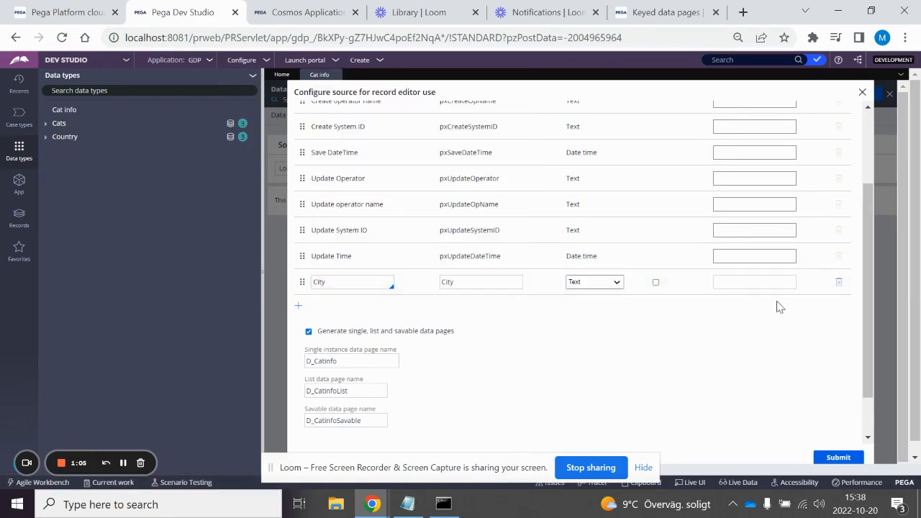
# Step: Mark City as the key, submit the record source configuration and close its review
pyautogui.click(746, 282)
pyautogui.scroll(1, 649, 273)
pyautogui.scroll(1, 649, 273)
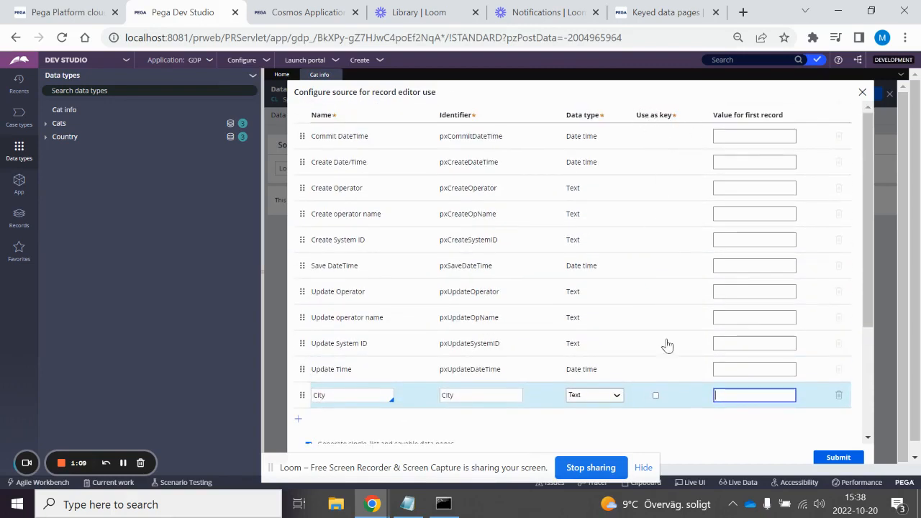
pyautogui.click(655, 395)
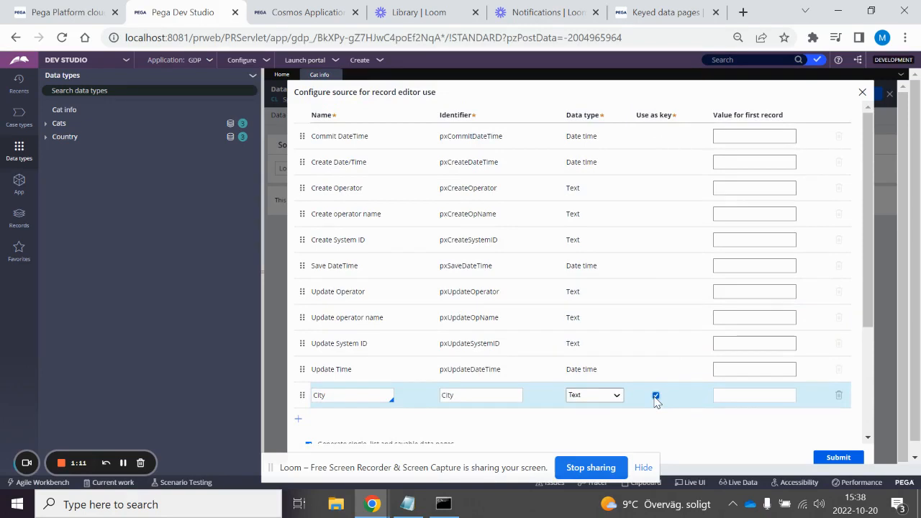
pyautogui.scroll(-2, 500, 348)
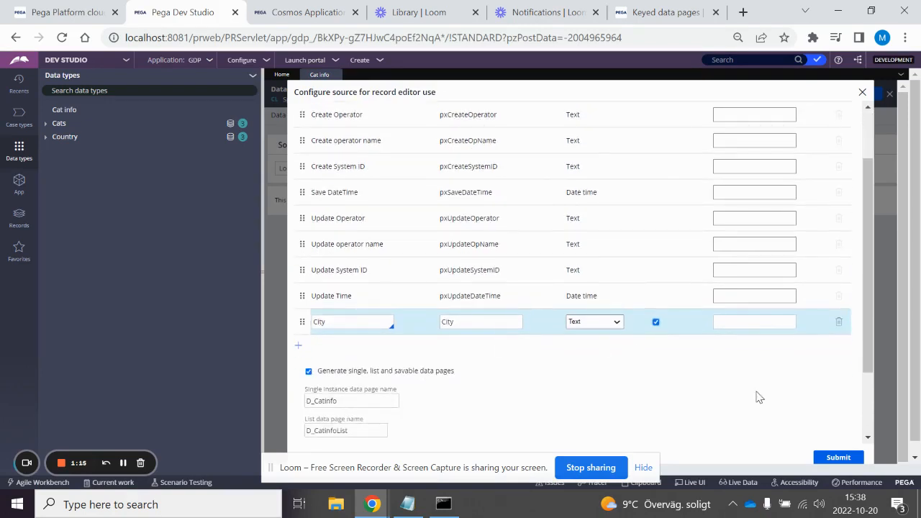
pyautogui.click(836, 459)
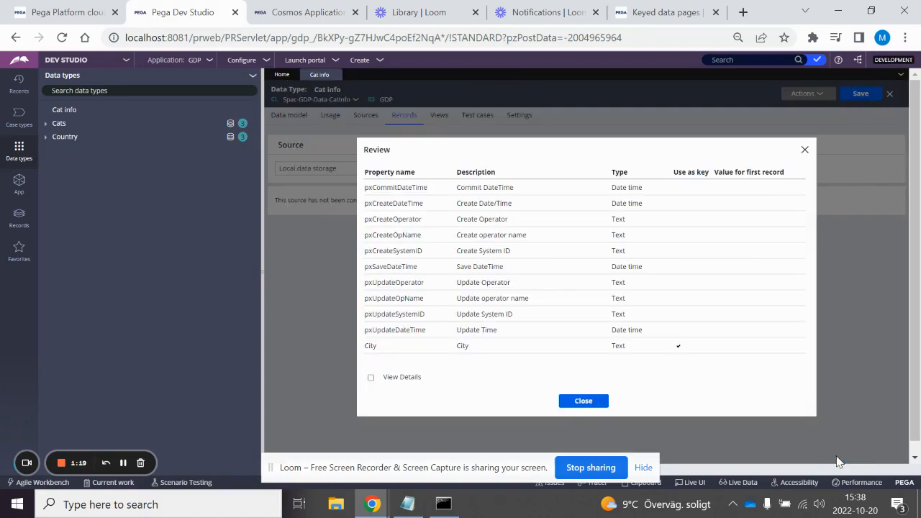
pyautogui.click(582, 401)
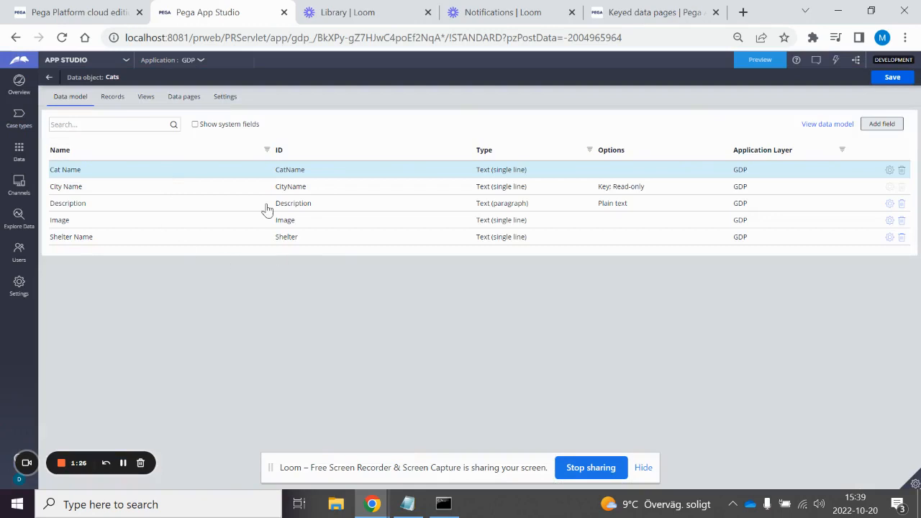
# Step: Review the records of the Cats data object and compare the definitions of its List Cats and Cats data pages, including keyed page access
pyautogui.click(112, 96)
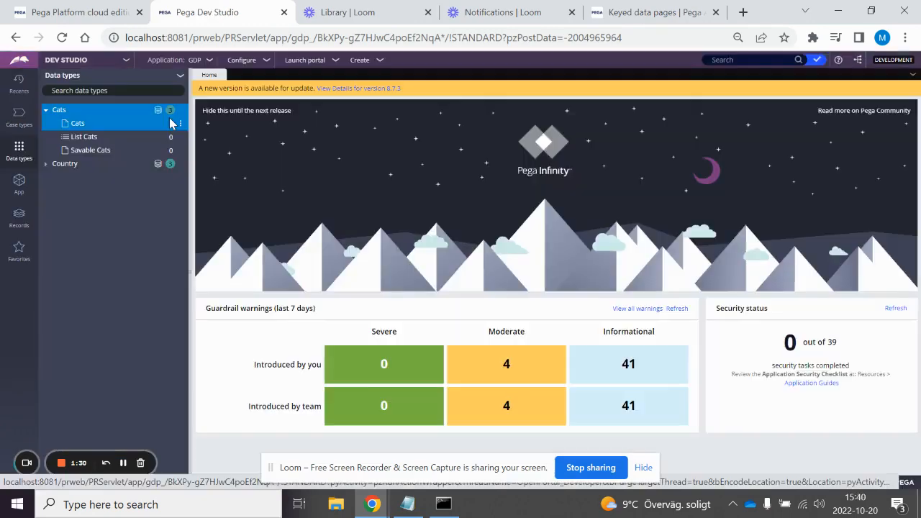
pyautogui.click(85, 138)
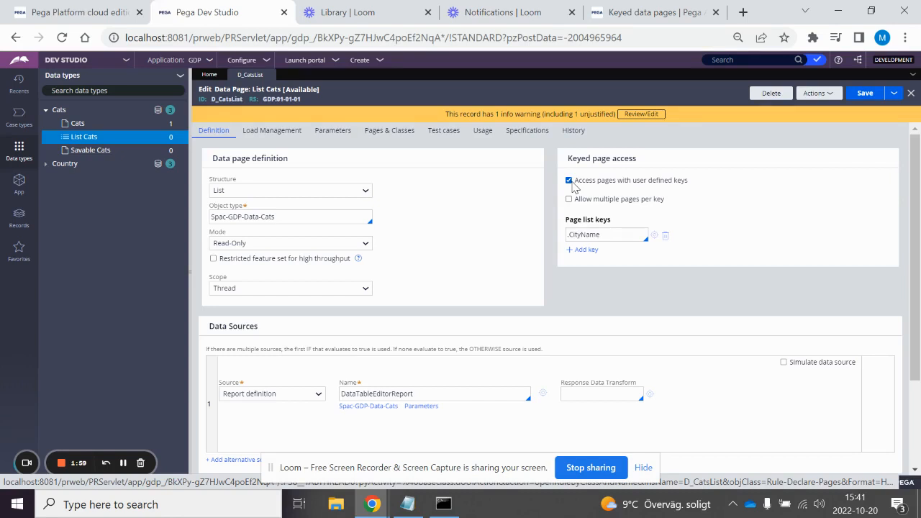
pyautogui.click(78, 125)
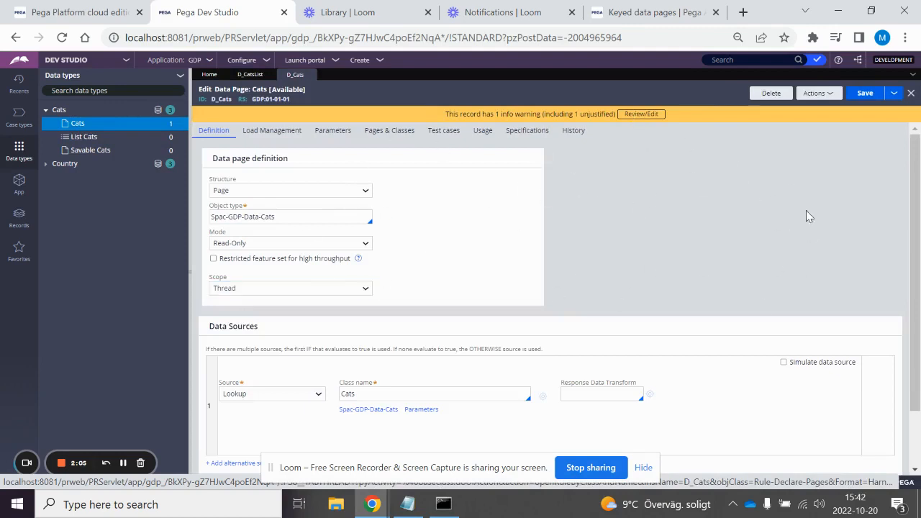
pyautogui.click(79, 136)
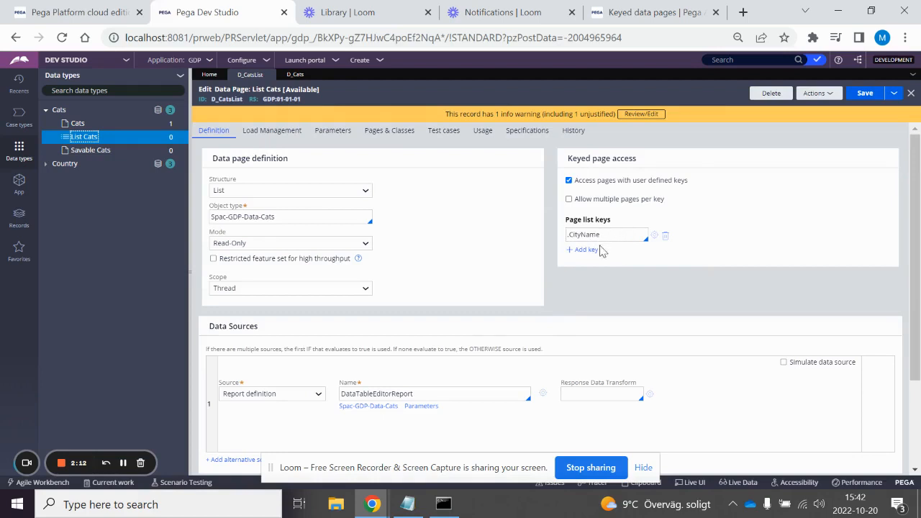
pyautogui.click(59, 110)
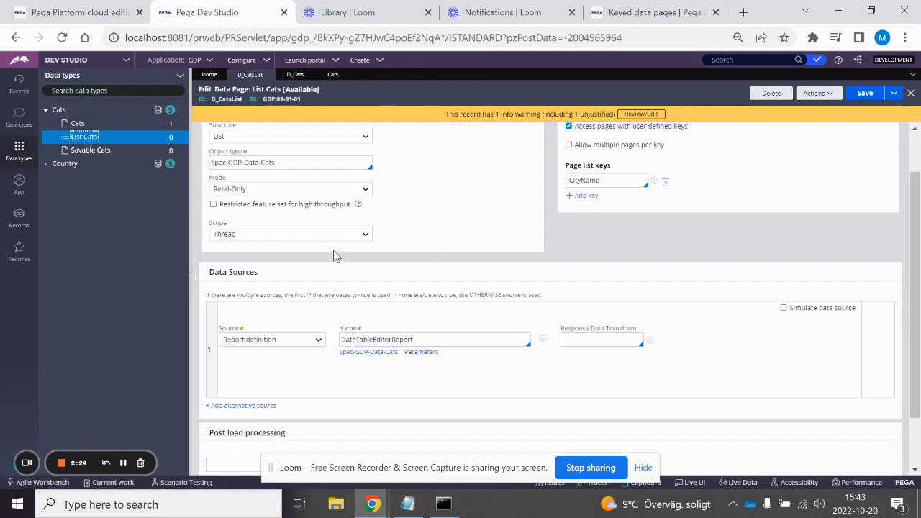
# Step: Create a property labelled CityDropDownProperty in the data model of the Application class and open it
pyautogui.click(16, 194)
pyautogui.click(50, 157)
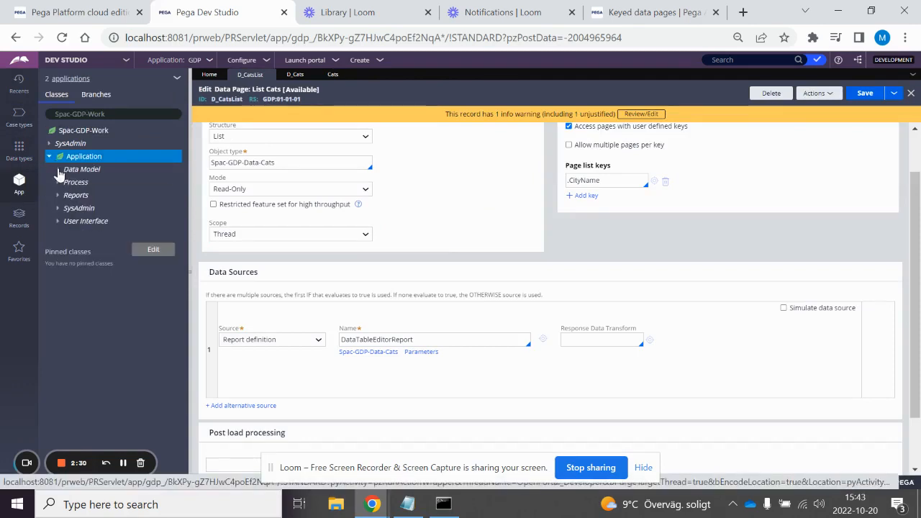
pyautogui.click(58, 169)
pyautogui.moveTo(72, 220); pyautogui.dragTo(75, 219)
pyautogui.click(76, 221)
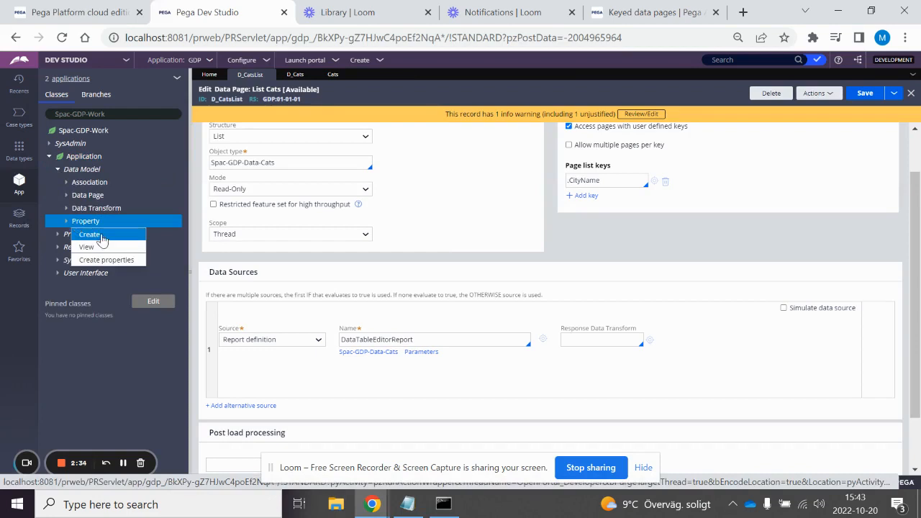
pyautogui.click(89, 235)
pyautogui.write('CityDropDownProperty')
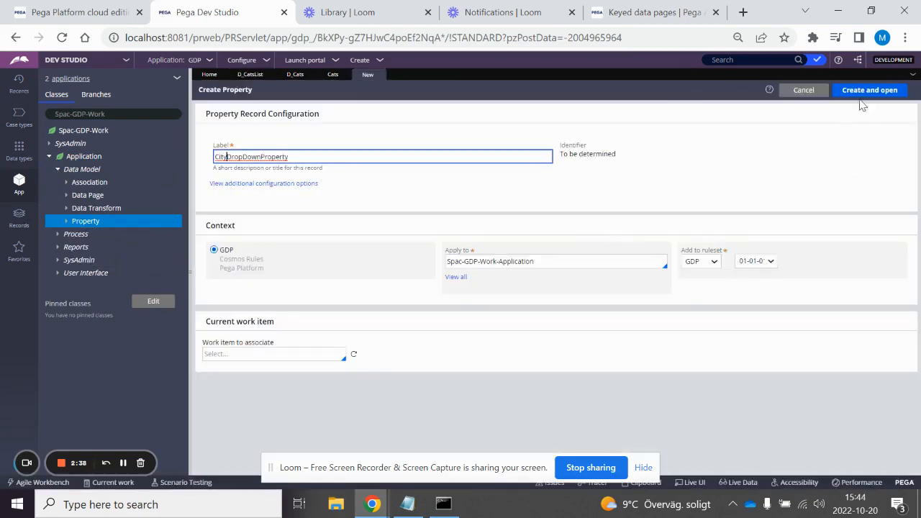
pyautogui.click(860, 92)
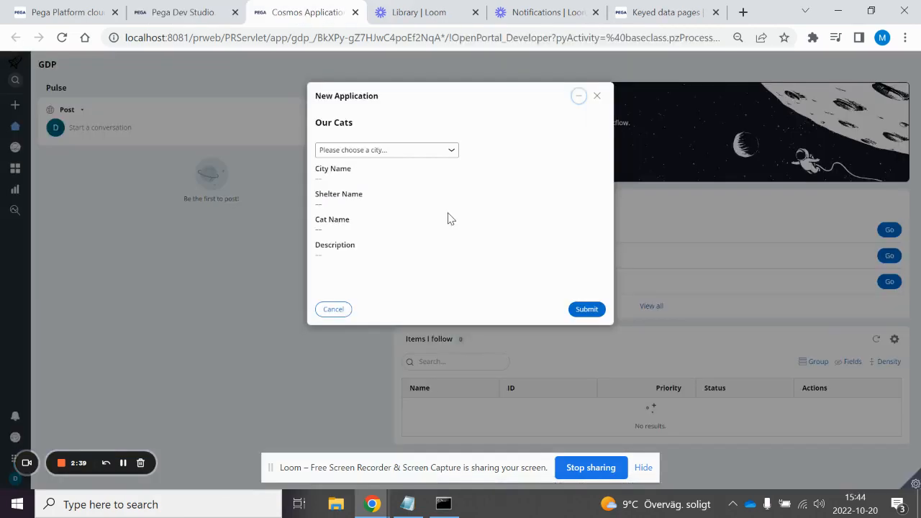
# Step: Examine the city dropdown in the New Application form
pyautogui.click(400, 150)
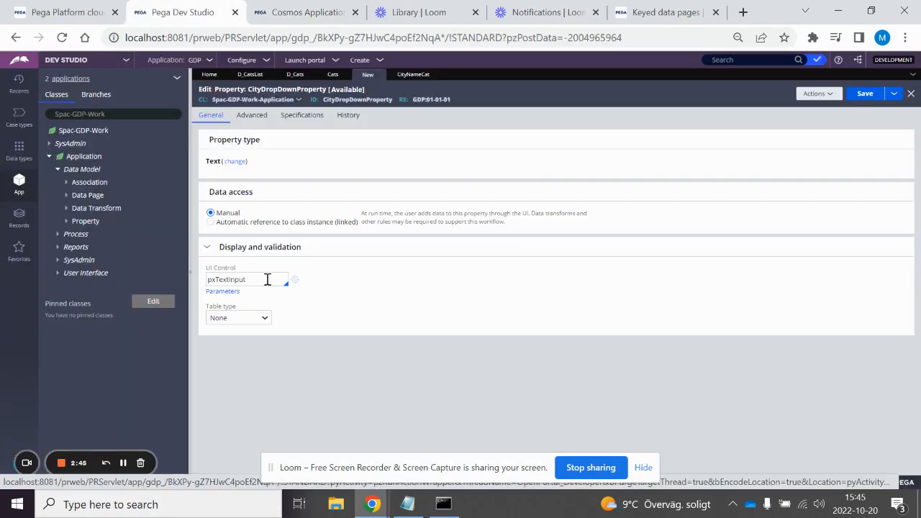
# Step: Set the UI control of CityDropDownProperty to pxDropdown and its table type to Data page
pyautogui.rightClick(266, 281)
pyautogui.click(267, 279)
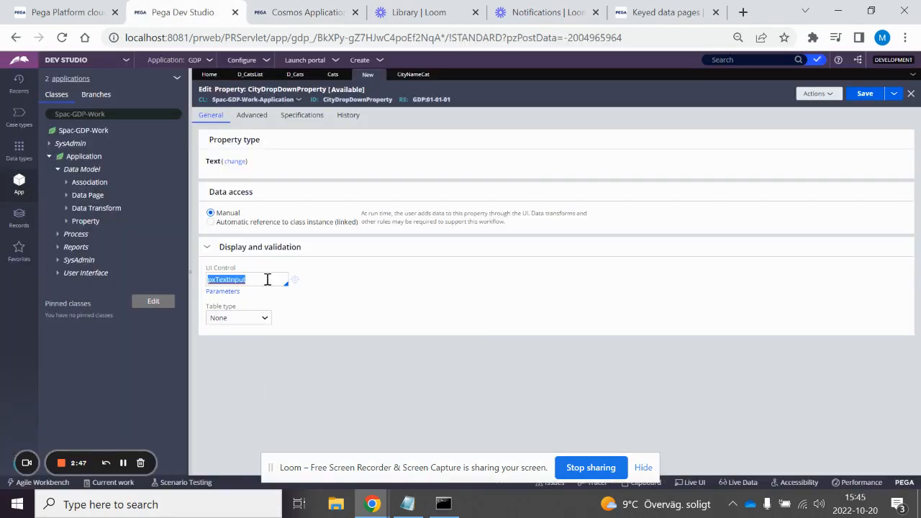
pyautogui.click(266, 279)
pyautogui.press('BackSpace')
pyautogui.press('BackSpace')
pyautogui.press('BackSpace')
pyautogui.press('BackSpace')
pyautogui.press('BackSpace')
pyautogui.write('Drop')
pyautogui.press('Return')
pyautogui.click(259, 317)
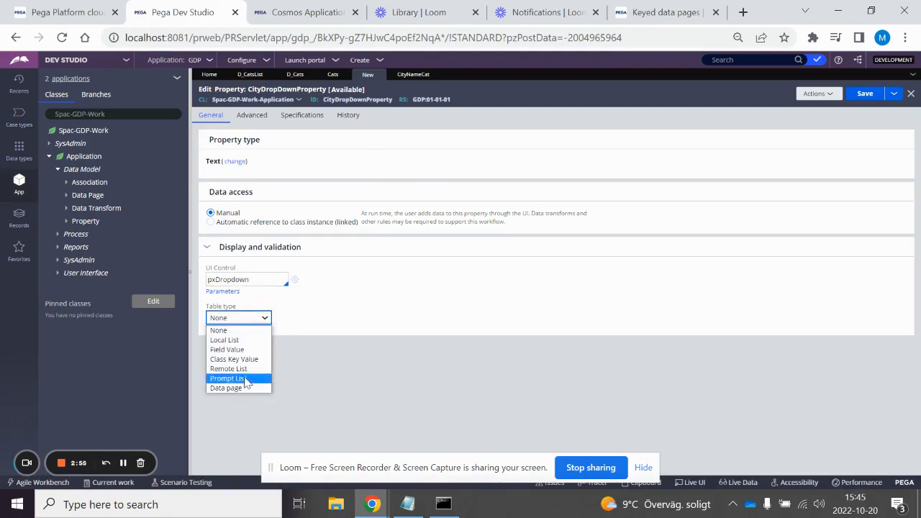
pyautogui.click(233, 388)
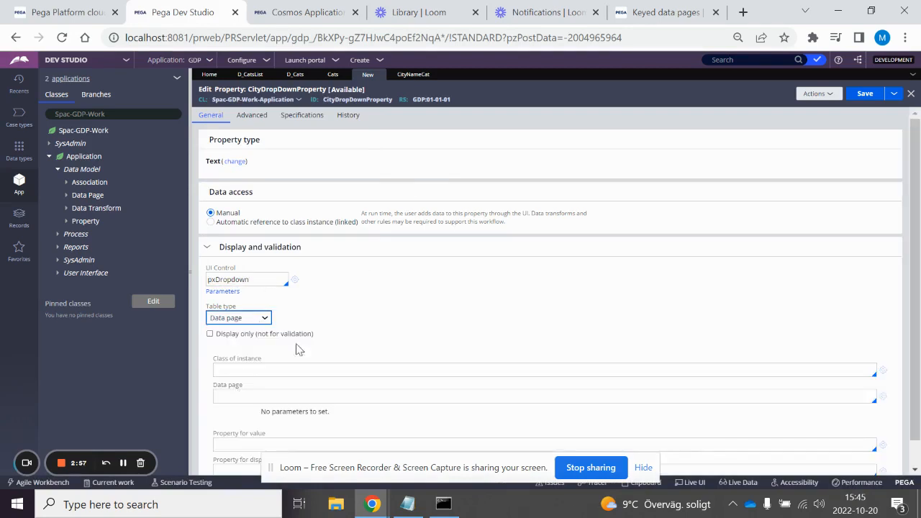
# Step: Set the property's class of instance to Spac-GDP-Data-Cats and its data page to D_CatsList
pyautogui.scroll(-1, 414, 327)
pyautogui.click(331, 341)
pyautogui.write('spac')
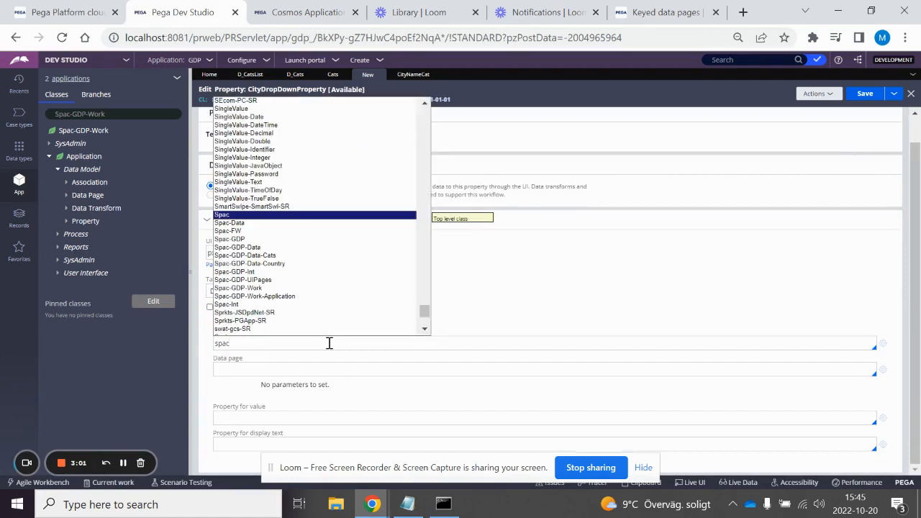
pyautogui.press('Down')
pyautogui.press('Down')
pyautogui.press('Down')
pyautogui.press('Down')
pyautogui.press('Down')
pyautogui.press('Return')
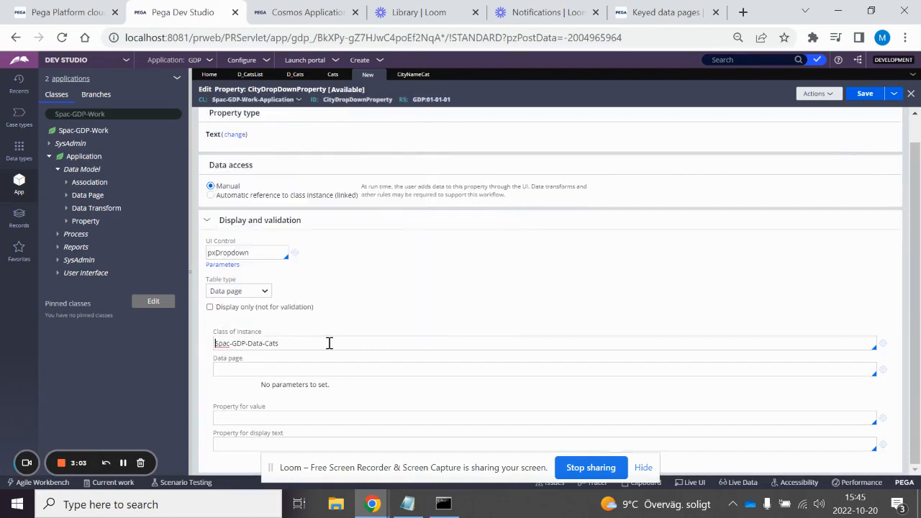
pyautogui.click(272, 367)
pyautogui.press('Down')
pyautogui.press('Down')
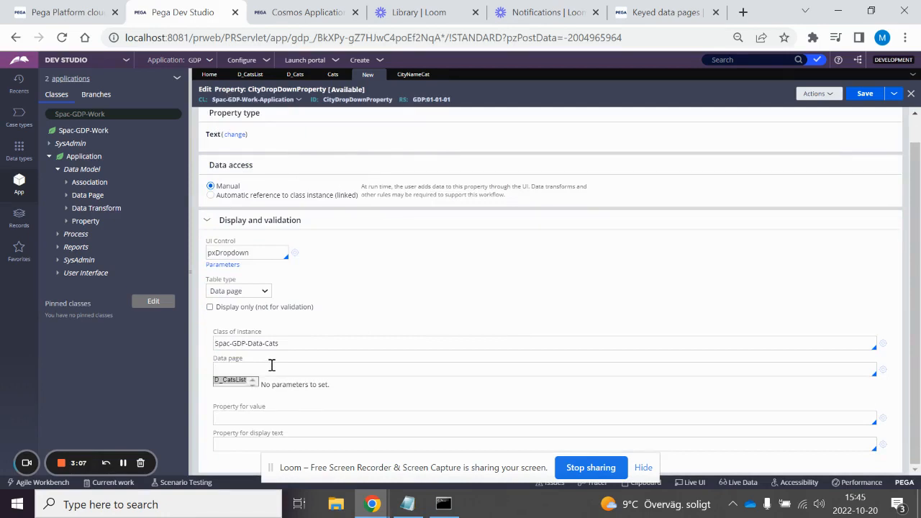
pyautogui.press('Return')
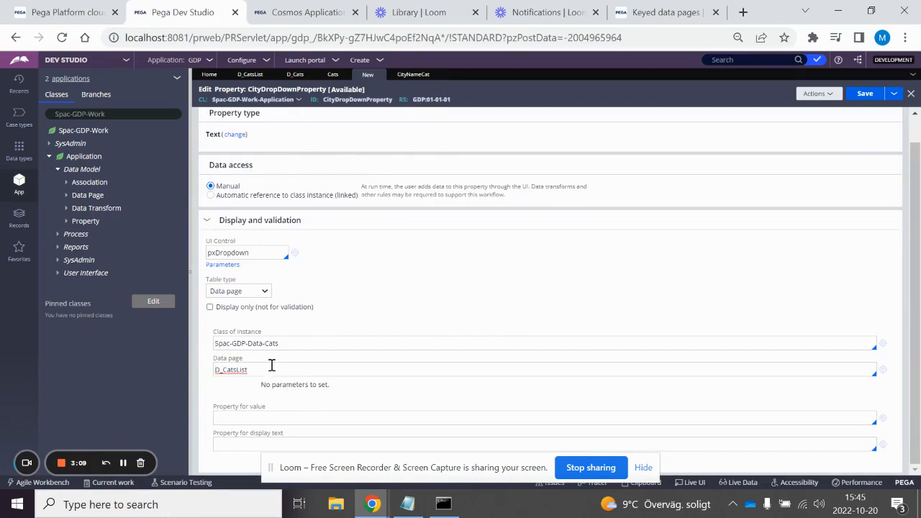
# Step: Set the property for value and the property for display text of CityDropDownProperty to .CityName and save the property
pyautogui.click(234, 415)
pyautogui.press('Down')
pyautogui.press('Down')
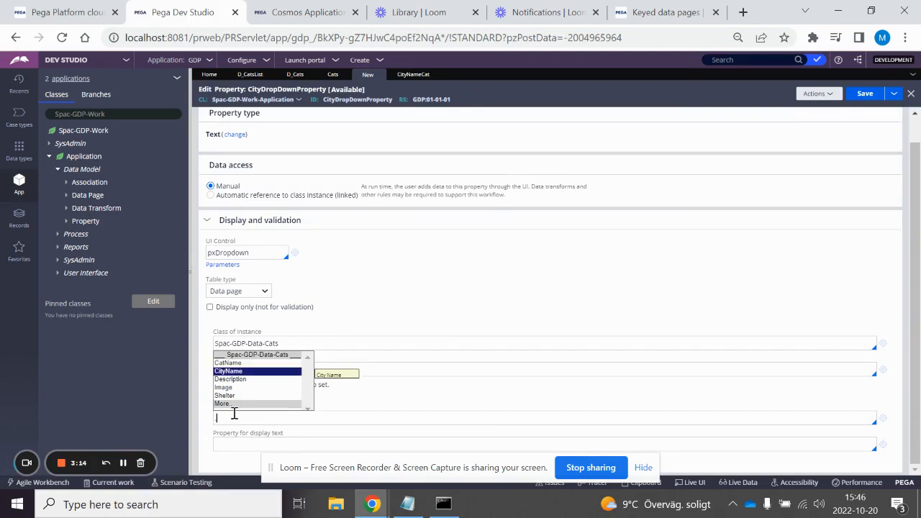
pyautogui.press('Return')
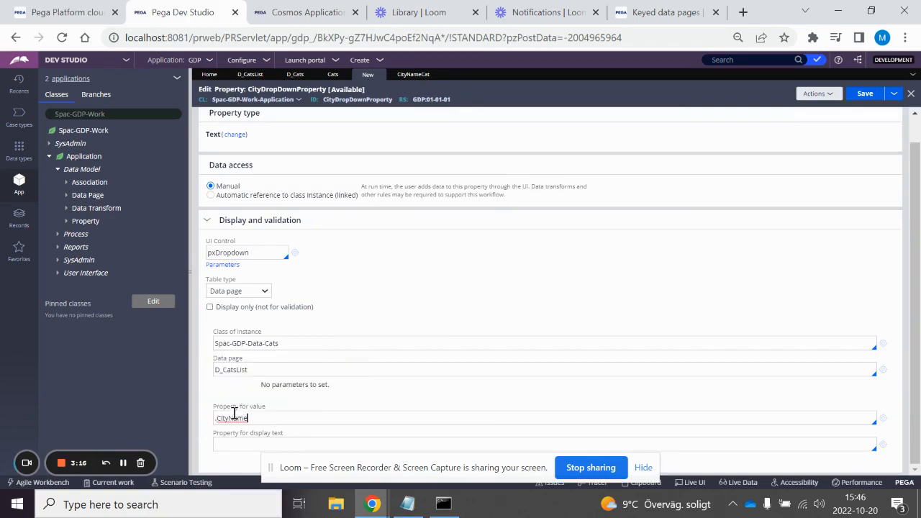
pyautogui.click(230, 446)
pyautogui.press('Down')
pyautogui.press('Down')
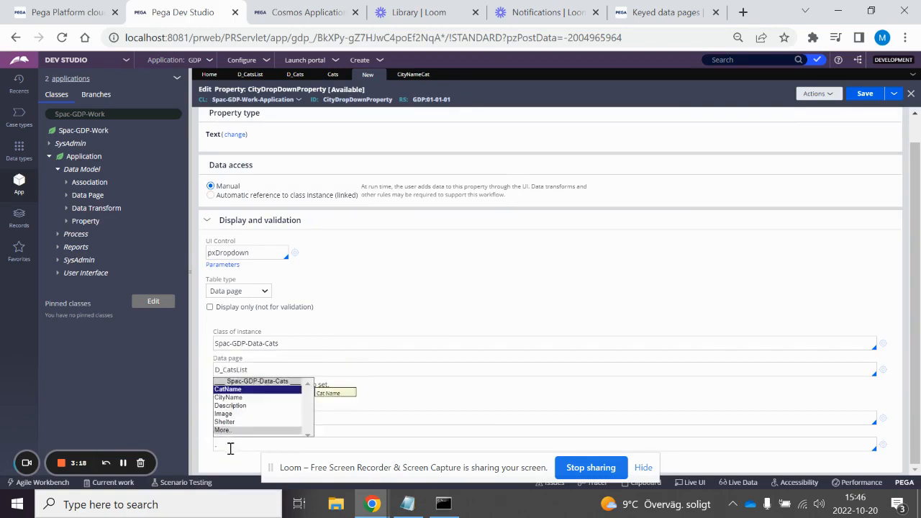
pyautogui.press('Return')
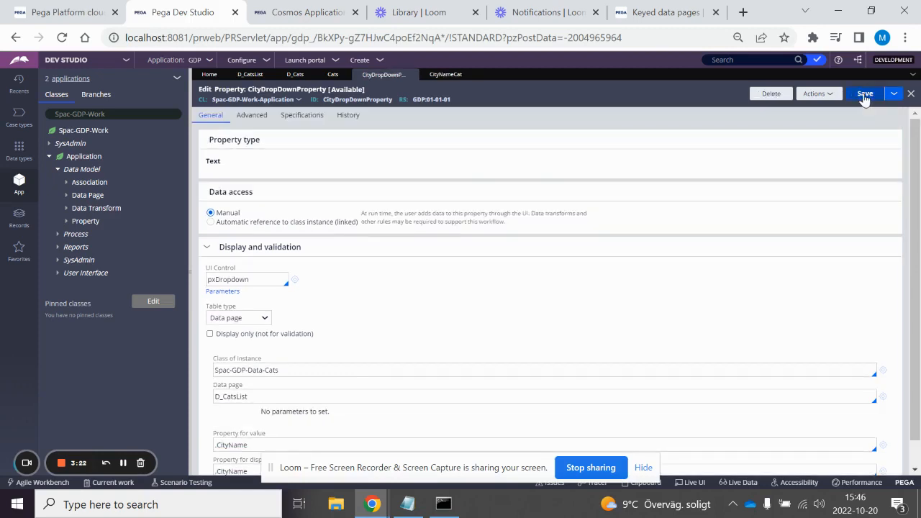
# Step: Create a property labelled CatInformationPage in the data model of the Application class and open it
pyautogui.rightClick(78, 223)
pyautogui.click(90, 230)
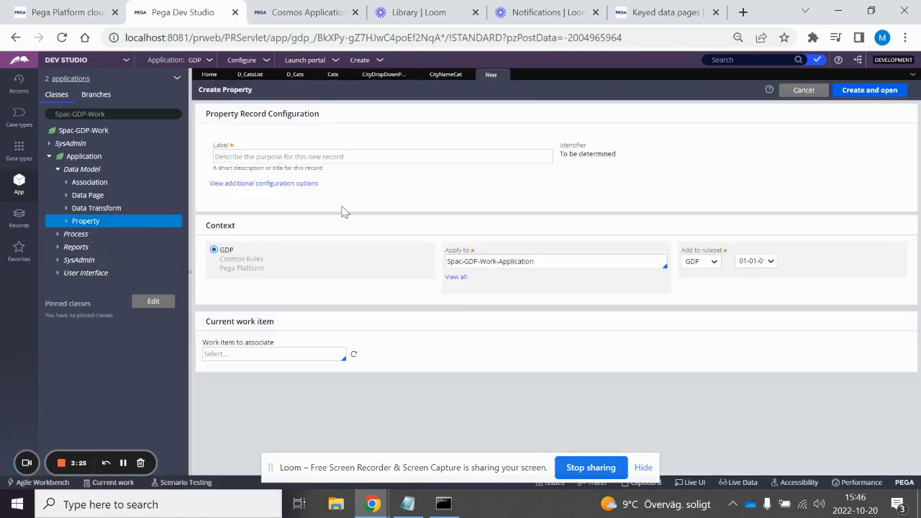
pyautogui.click(346, 155)
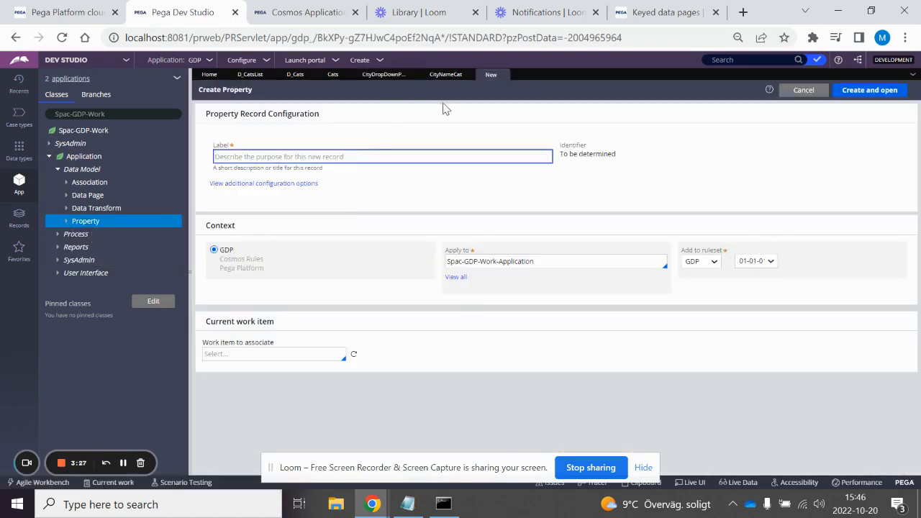
pyautogui.click(447, 75)
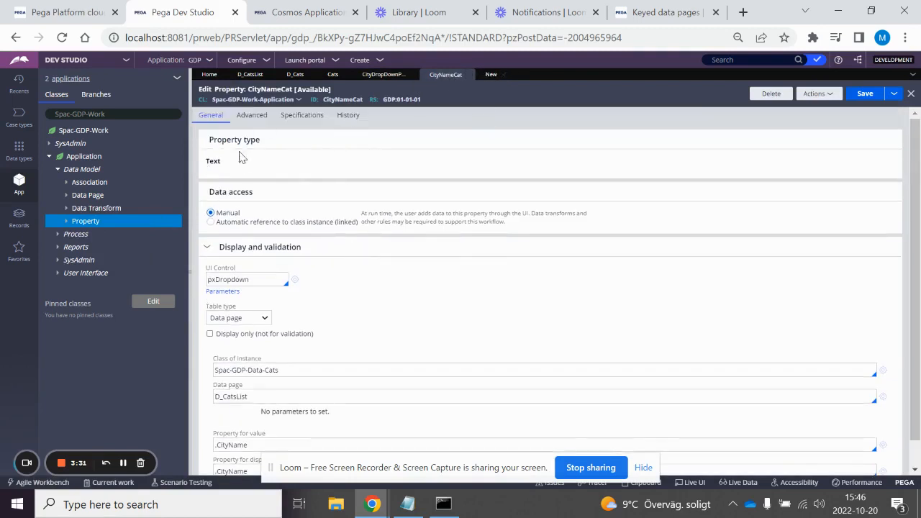
pyautogui.click(490, 75)
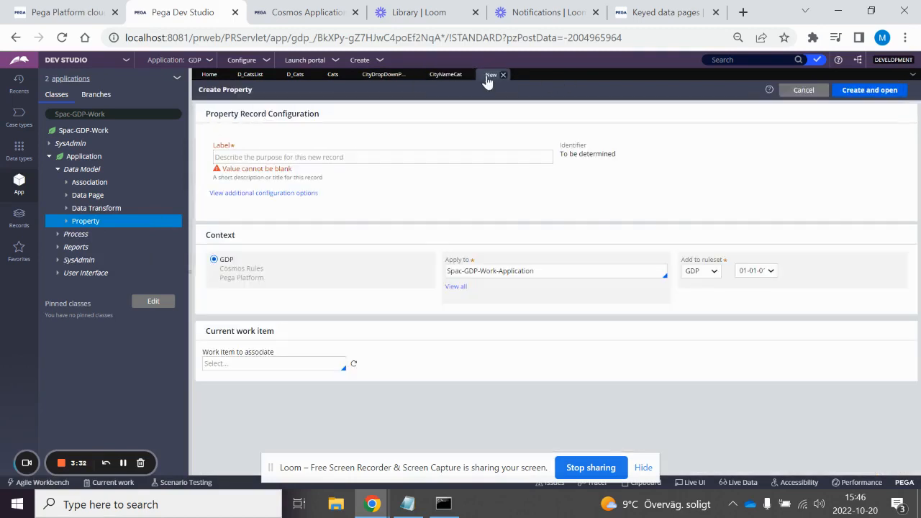
pyautogui.click(264, 160)
pyautogui.write('CatInformationPage')
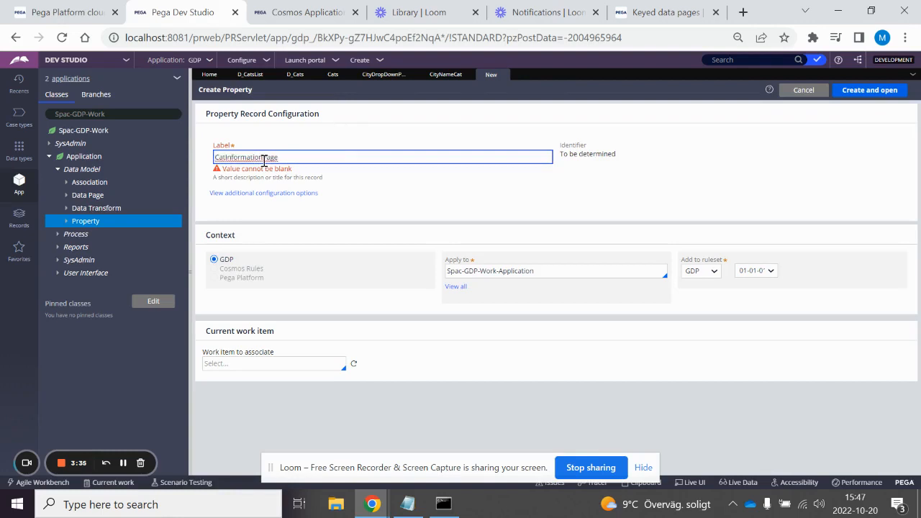
pyautogui.click(873, 97)
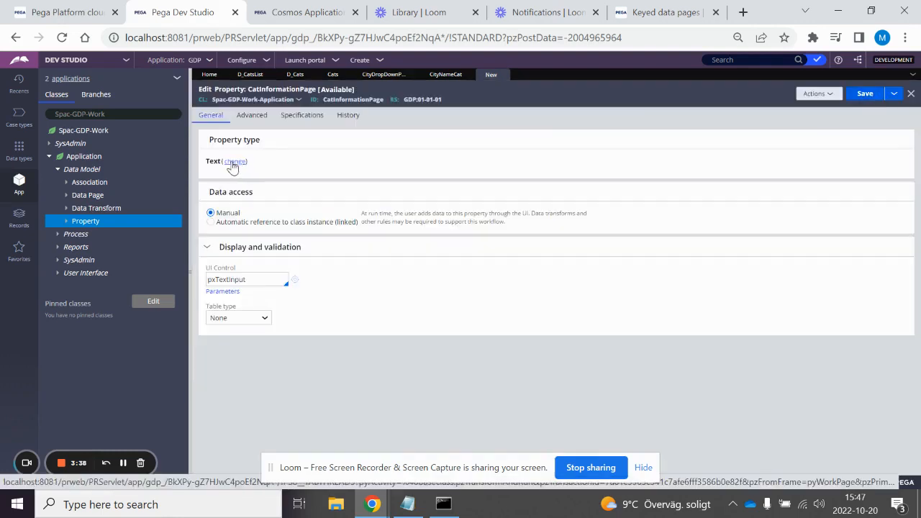
# Step: Change the type of CatInformationPage to Single Page and set its page definition to Spac-GDP-Data-Cats
pyautogui.click(233, 163)
pyautogui.click(304, 194)
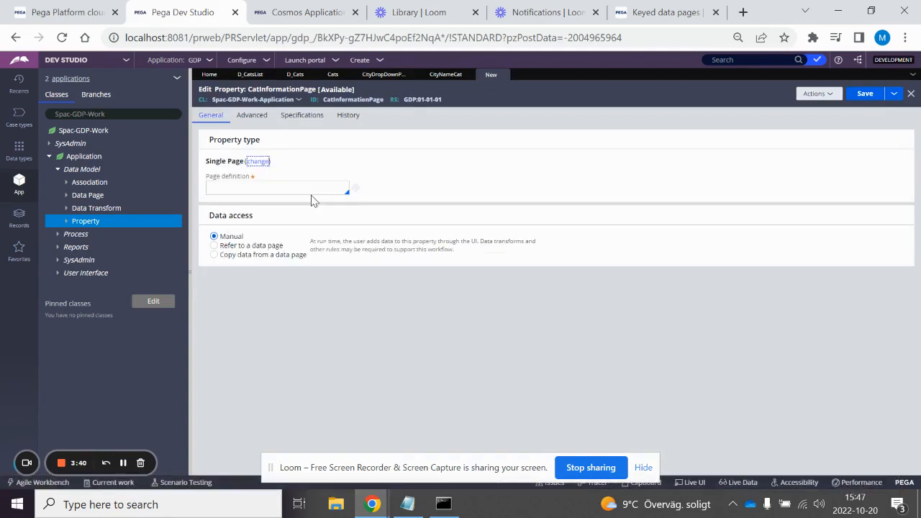
pyautogui.click(244, 186)
pyautogui.write('spa')
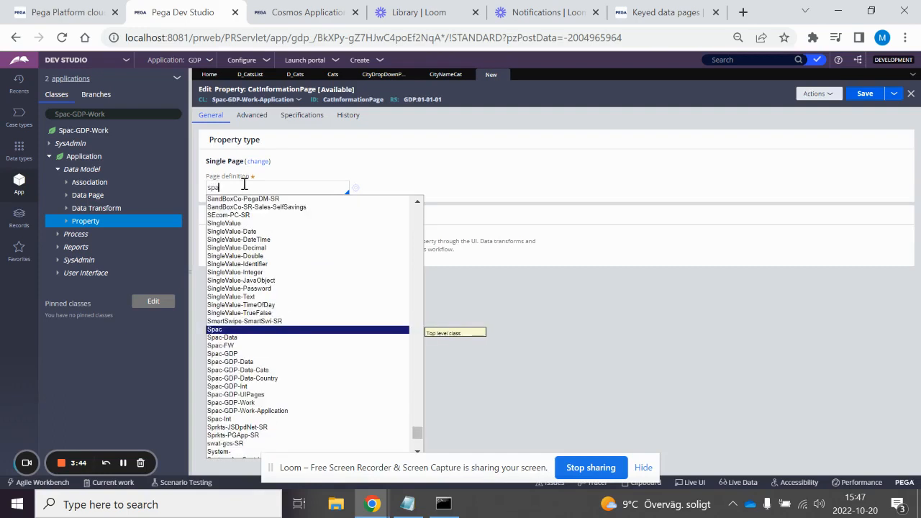
pyautogui.press('Down')
pyautogui.press('Down')
pyautogui.press('Down')
pyautogui.press('Down')
pyautogui.press('Down')
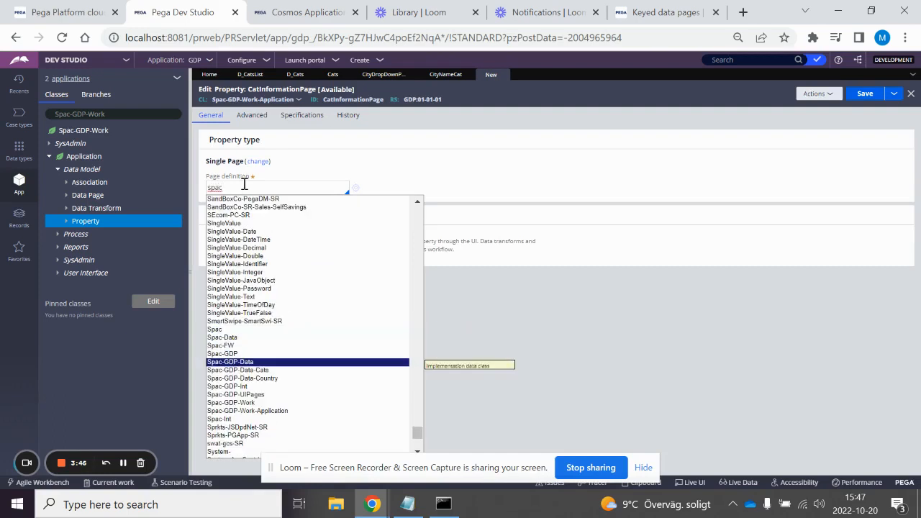
pyautogui.press('Return')
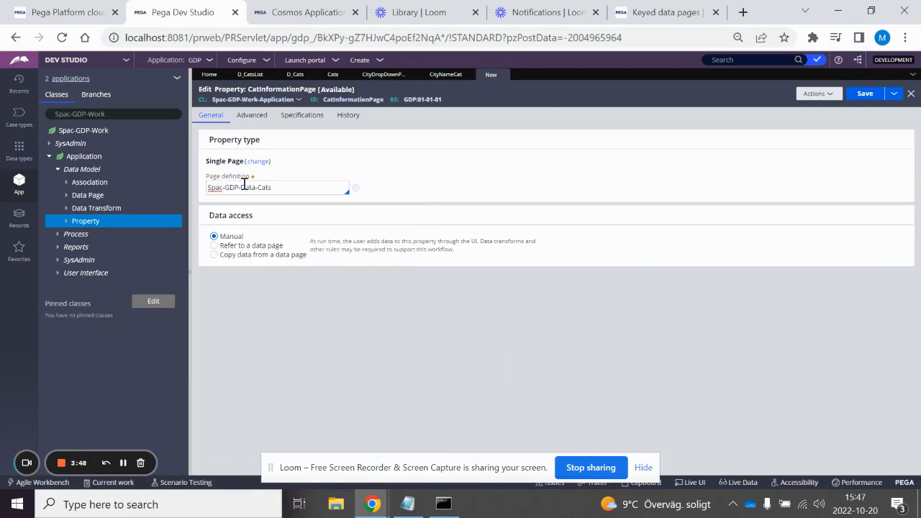
# Step: Have CatInformationPage copy its data from data page D_Cats with .CityNameCat as the CityName parameter, and save it
pyautogui.click(215, 255)
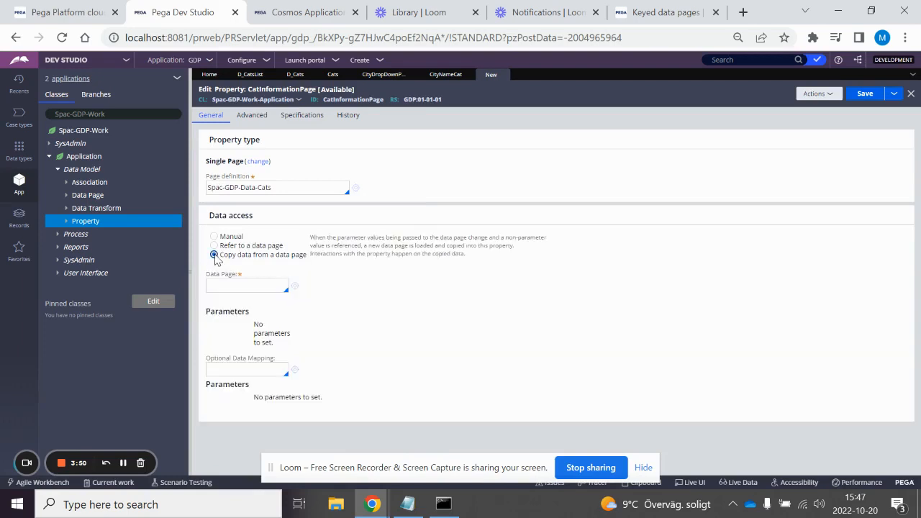
pyautogui.click(246, 287)
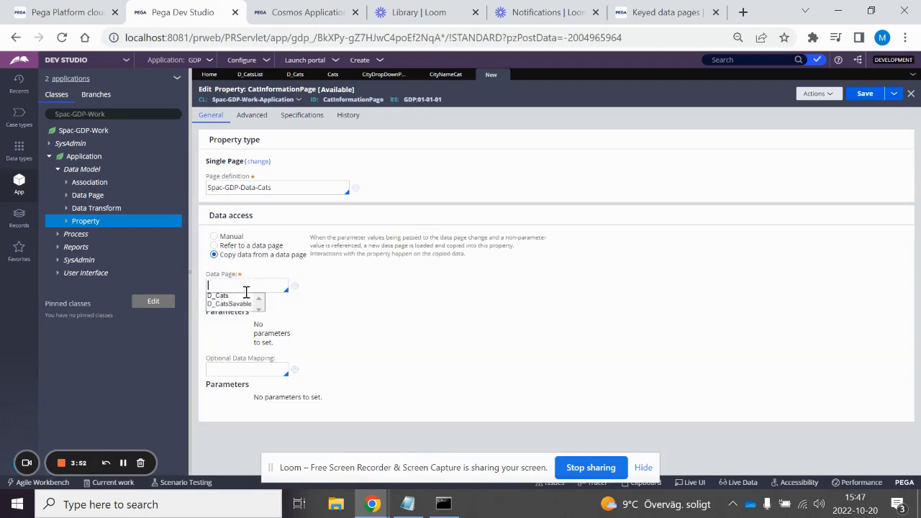
pyautogui.click(246, 294)
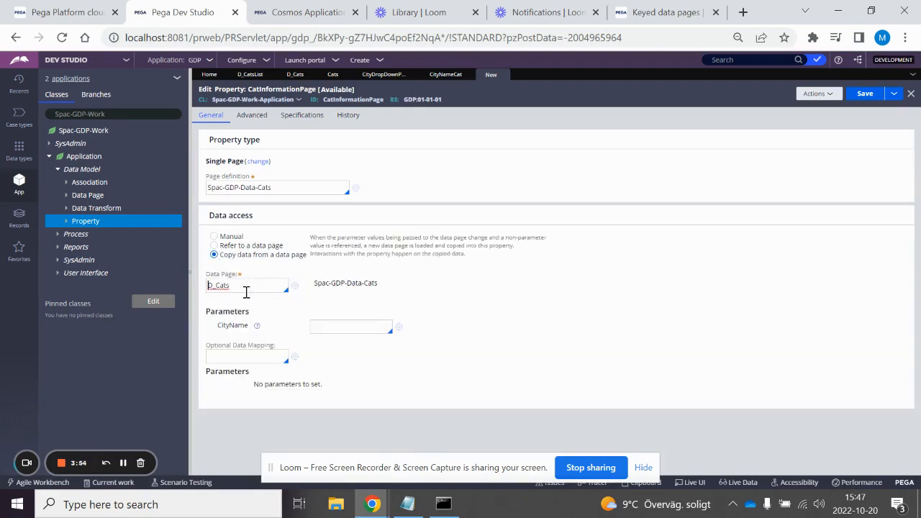
pyautogui.click(323, 325)
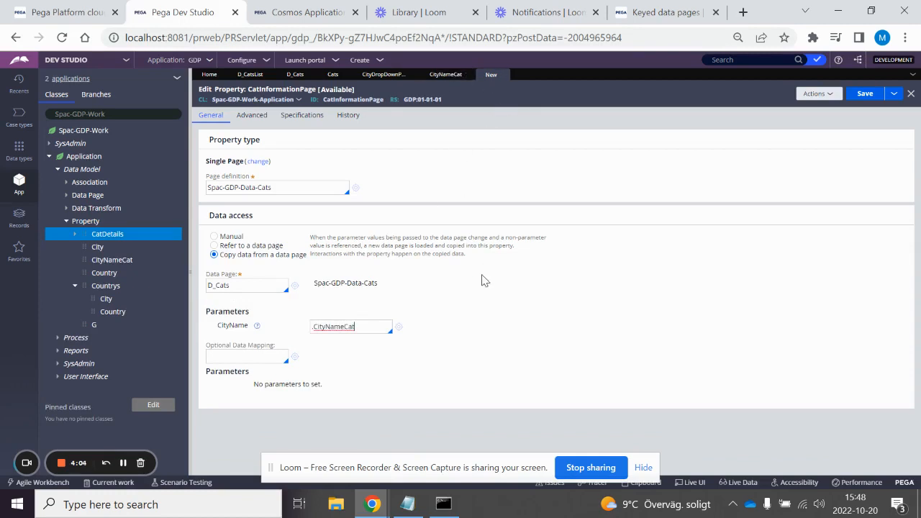
pyautogui.click(860, 94)
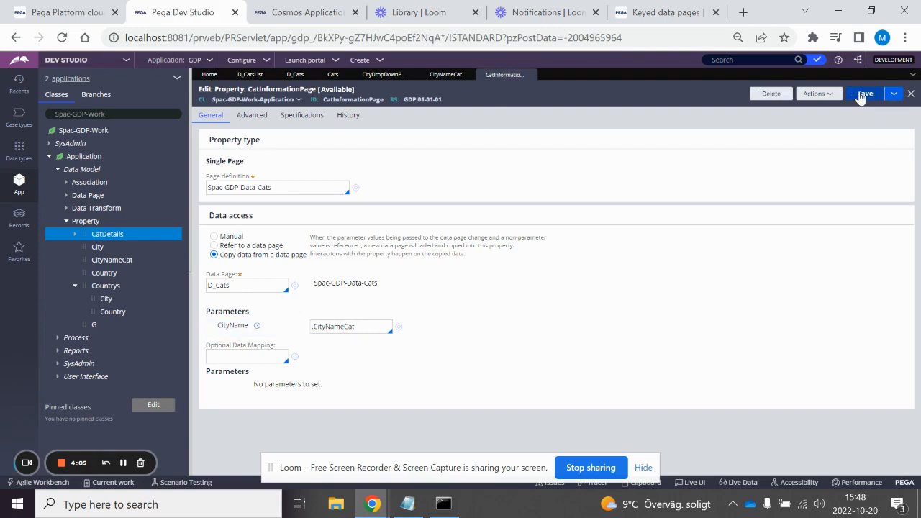
# Step: Replace the CityName parameter of D_Cats in CatInformationPage with .CityDropDownProperty
pyautogui.doubleClick(315, 329)
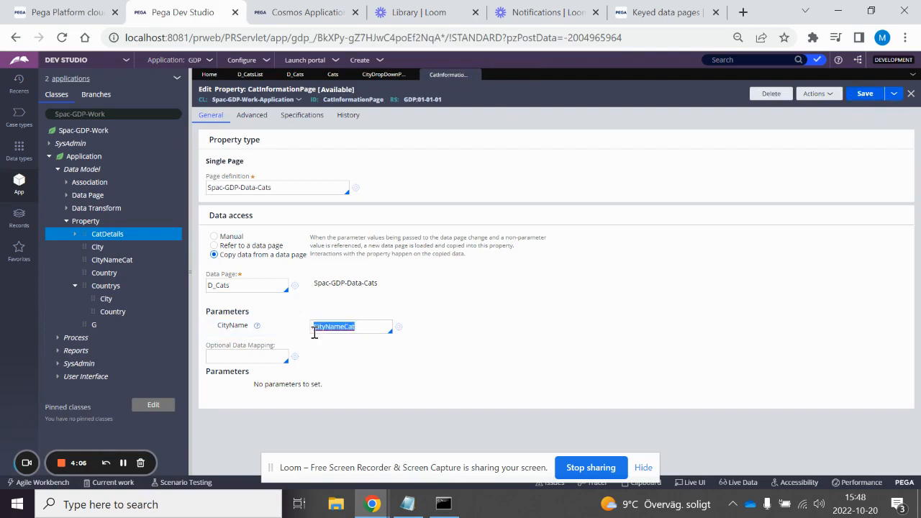
pyautogui.press('BackSpace')
pyautogui.write('.CityDropDownProperty')
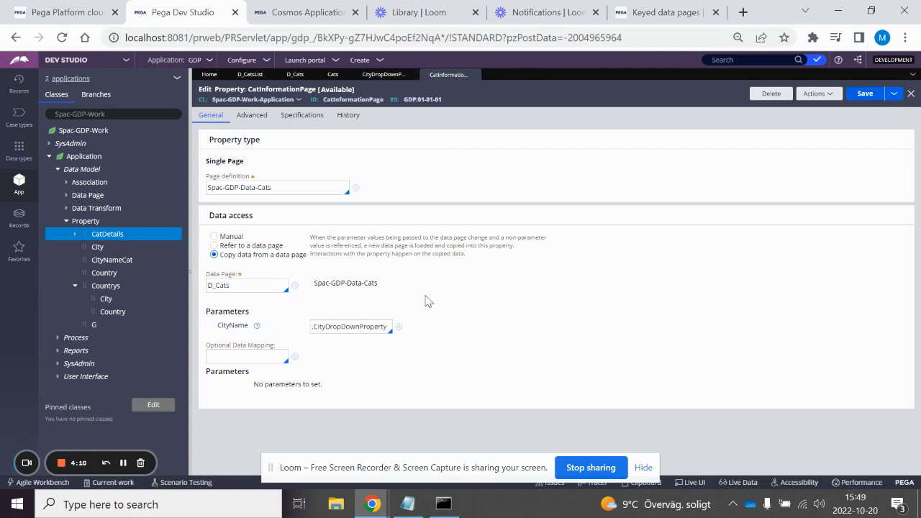
# Step: Start a new user interface section from the Application class and label it CatDropDownSection
pyautogui.click(84, 376)
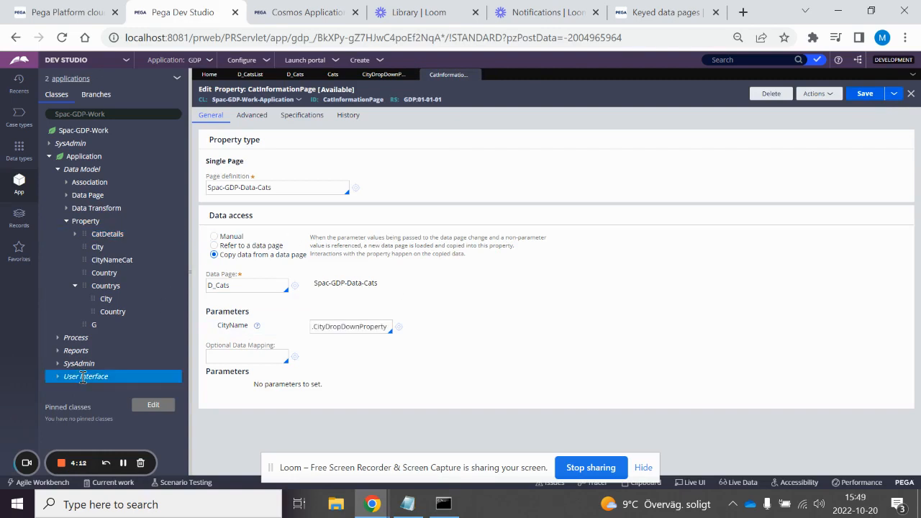
pyautogui.rightClick(84, 377)
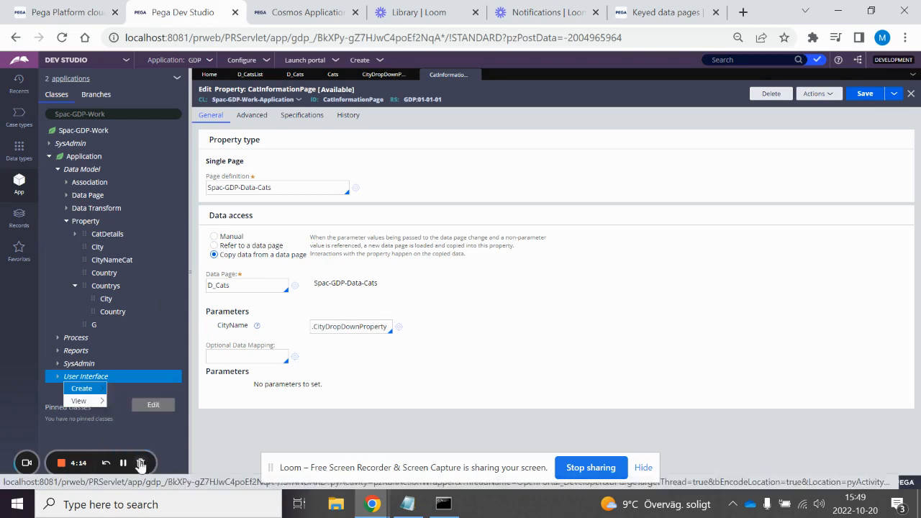
pyautogui.rightClick(85, 156)
pyautogui.moveTo(101, 170)
pyautogui.moveTo(213, 351)
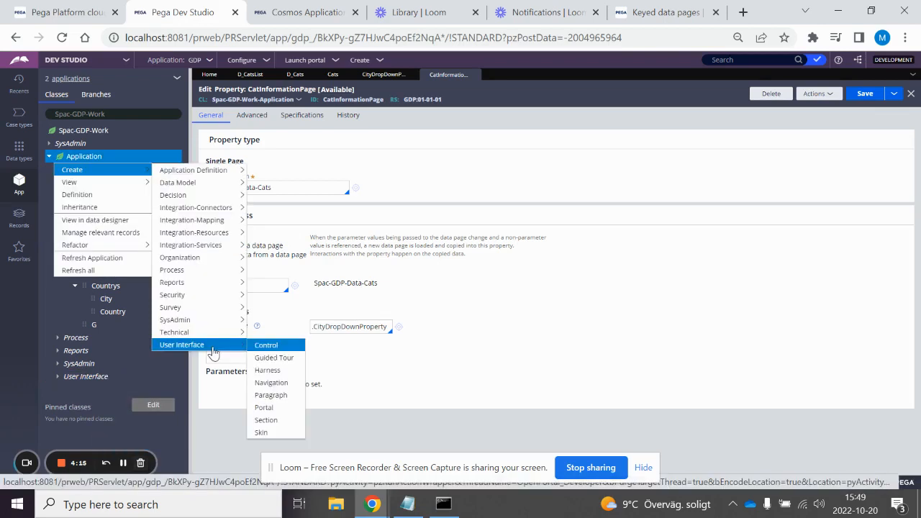
pyautogui.click(267, 419)
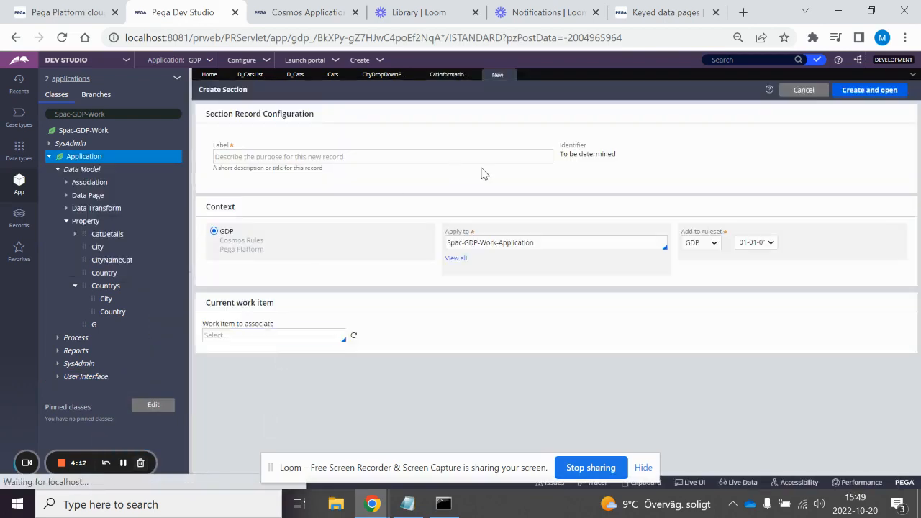
pyautogui.click(235, 159)
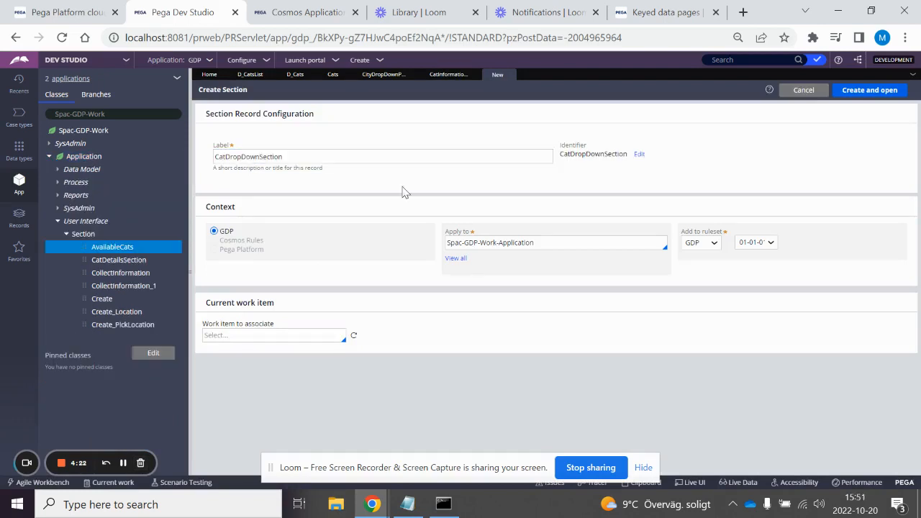
# Step: Set the class that the new section applies to as Spac-GDP-Data-Cats
pyautogui.click(535, 242)
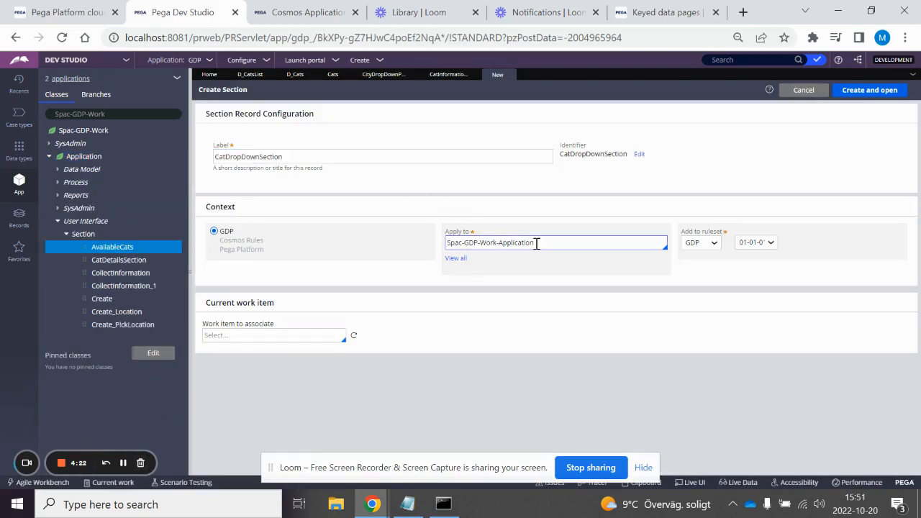
pyautogui.press('BackSpace')
pyautogui.press('BackSpace')
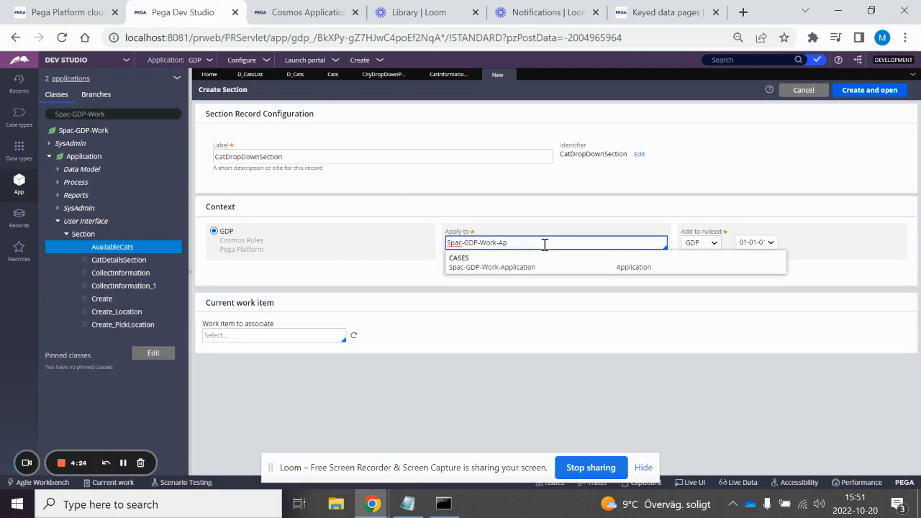
pyautogui.press('BackSpace')
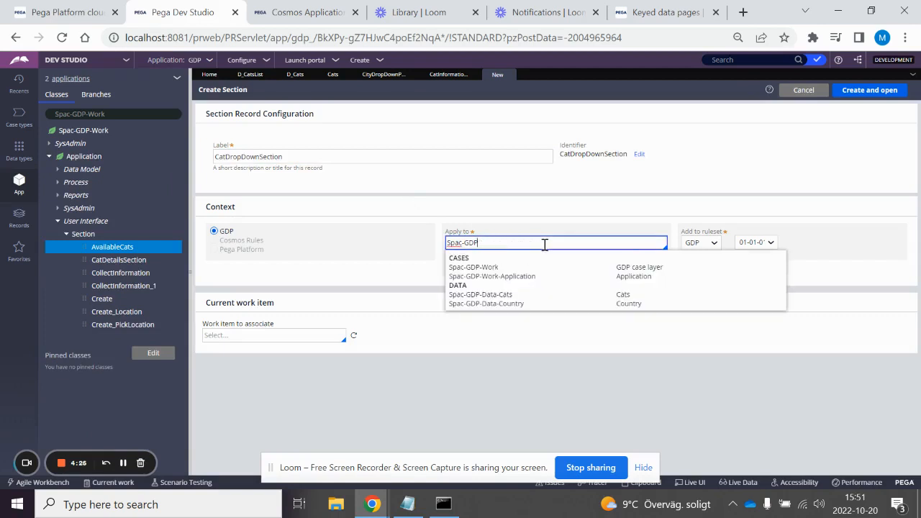
pyautogui.press('Down')
pyautogui.press('Down')
pyautogui.press('Down')
pyautogui.press('Down')
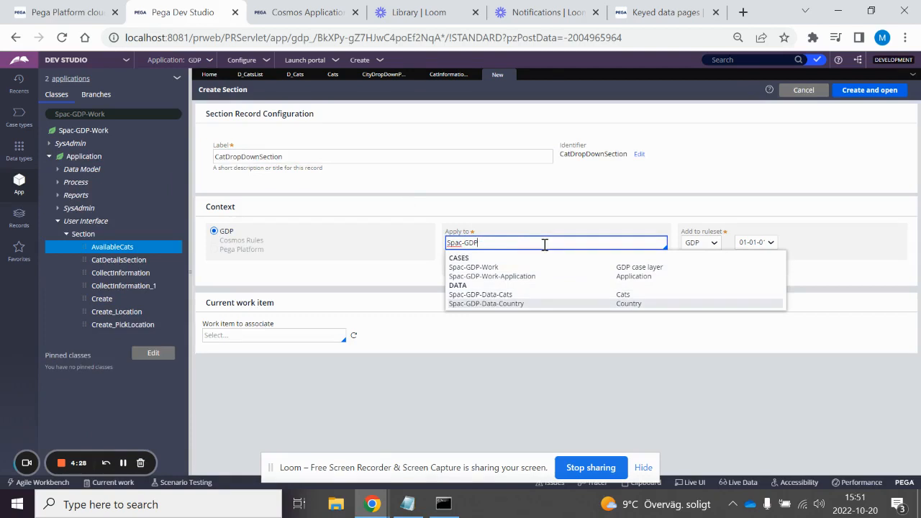
pyautogui.press('Up')
pyautogui.press('Return')
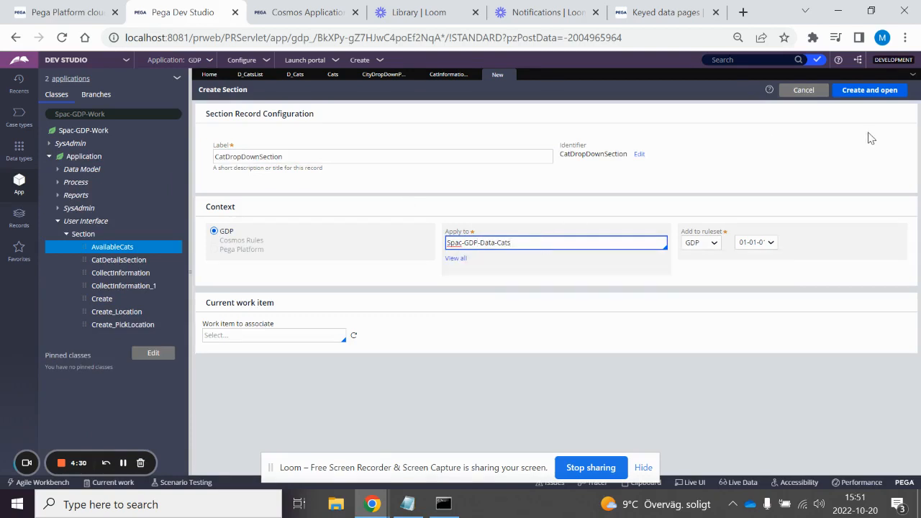
# Step: Create and open CatDropDownSection, and convert it from the design template to a full section
pyautogui.click(865, 92)
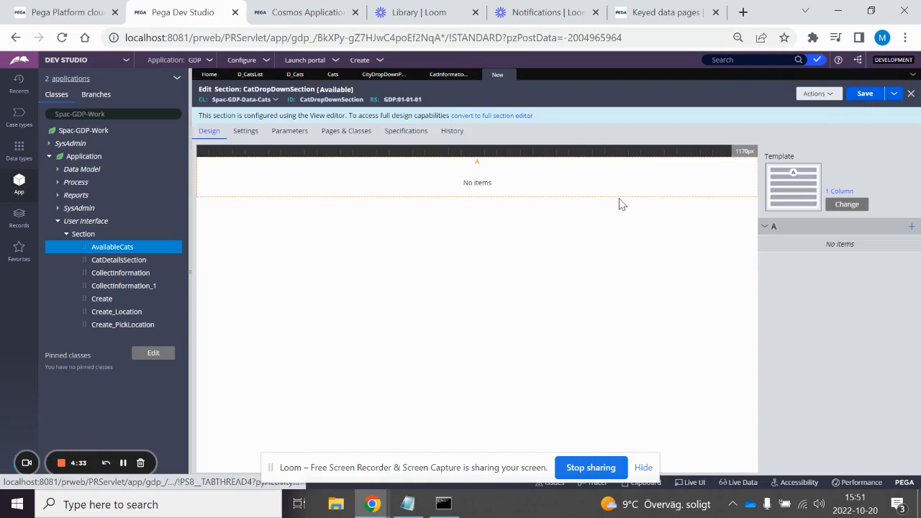
pyautogui.click(493, 115)
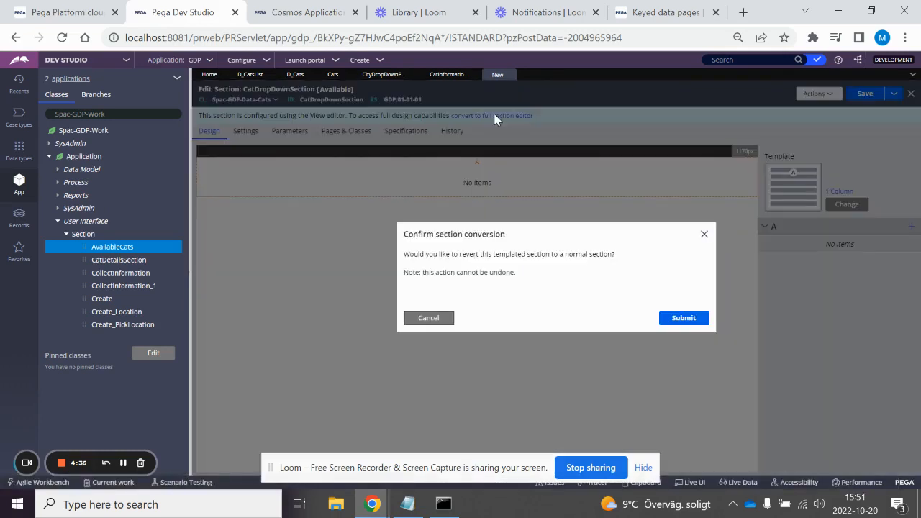
pyautogui.click(677, 317)
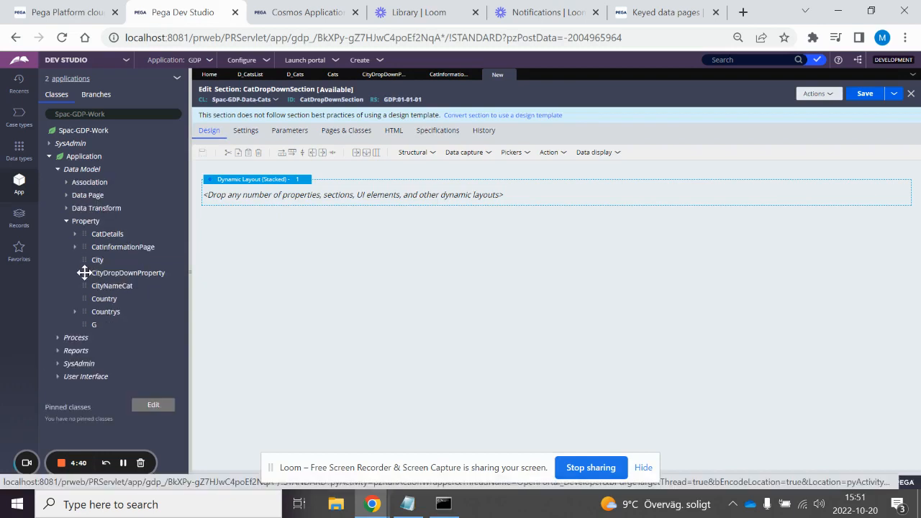
# Step: Try to place CityDropDownProperty in the dynamic layout of CatDropDownSection
pyautogui.moveTo(84, 273); pyautogui.dragTo(275, 196)
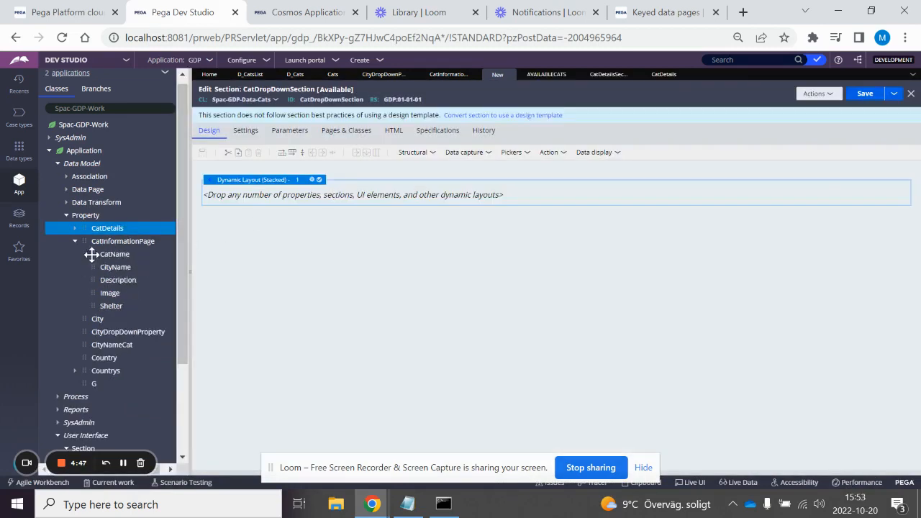
# Step: Place the CatName, CityName, Description, Image and Shelter properties of CatInformationPage in CatDropDownSection's dynamic layout, with Shelter directly below CityName
pyautogui.moveTo(91, 254); pyautogui.dragTo(248, 204)
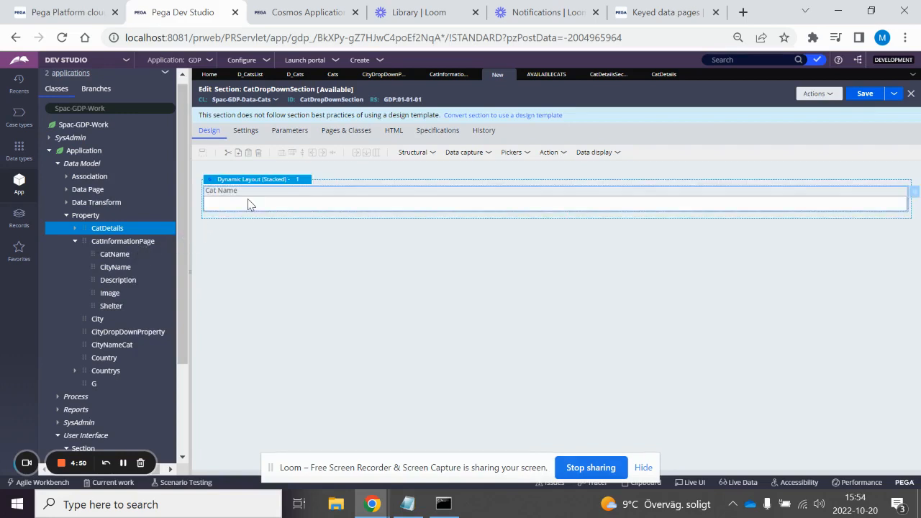
pyautogui.click(90, 270)
pyautogui.moveTo(96, 268); pyautogui.dragTo(240, 193)
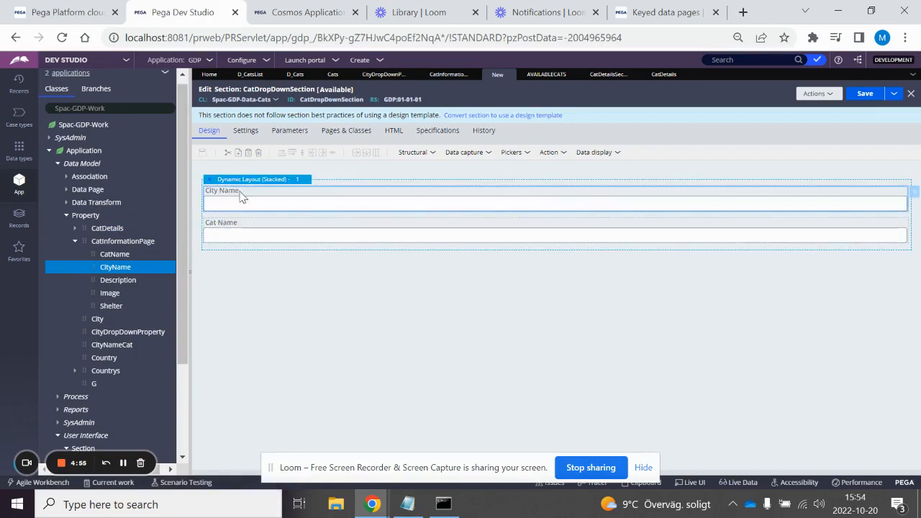
pyautogui.moveTo(92, 281); pyautogui.dragTo(259, 252)
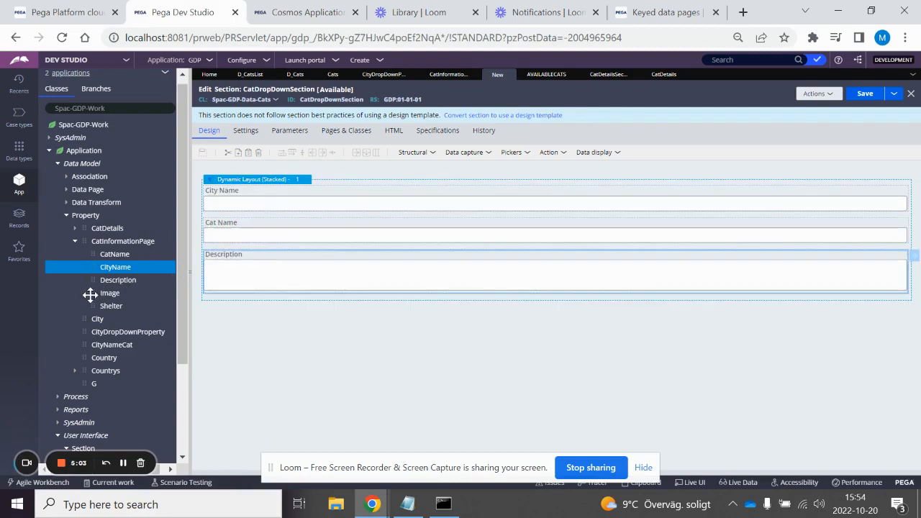
pyautogui.moveTo(90, 295); pyautogui.dragTo(245, 304)
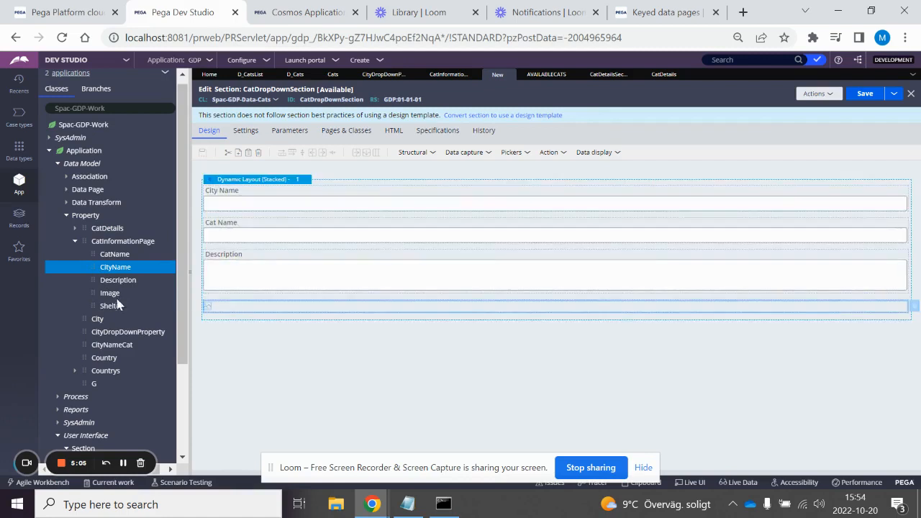
pyautogui.moveTo(90, 306); pyautogui.dragTo(232, 224)
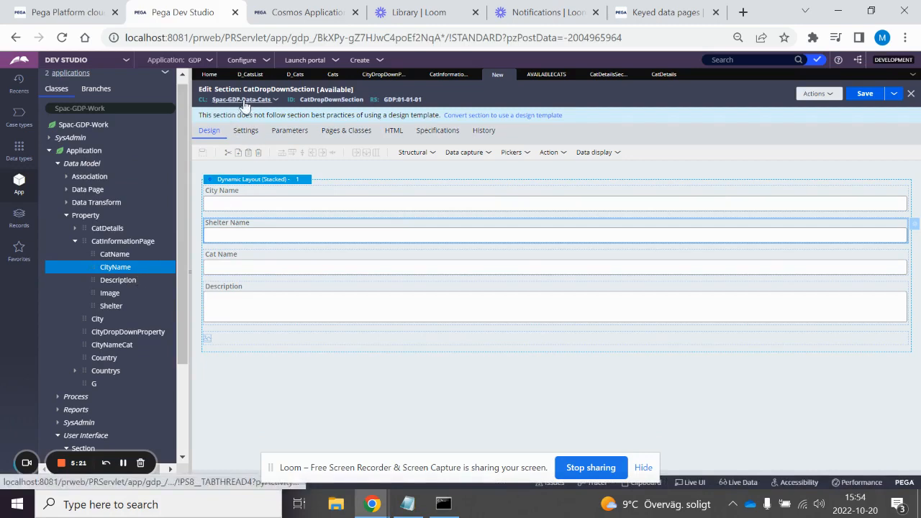
# Step: Check the CatName and CatInformationPage properties, and save CatDropDownSection
pyautogui.click(113, 255)
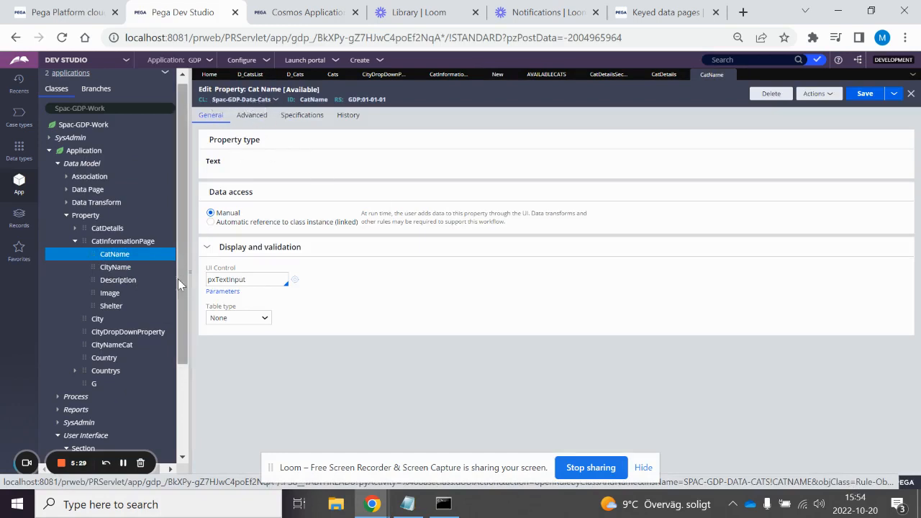
pyautogui.click(132, 243)
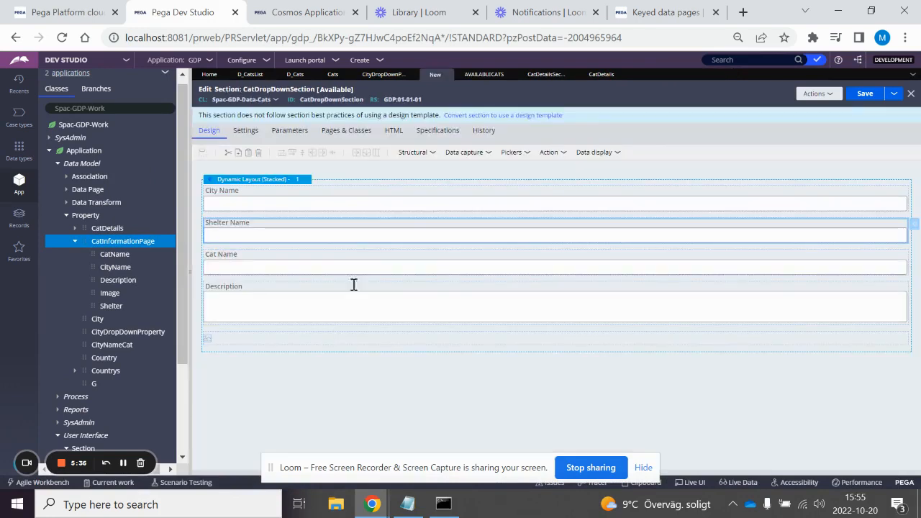
pyautogui.click(863, 95)
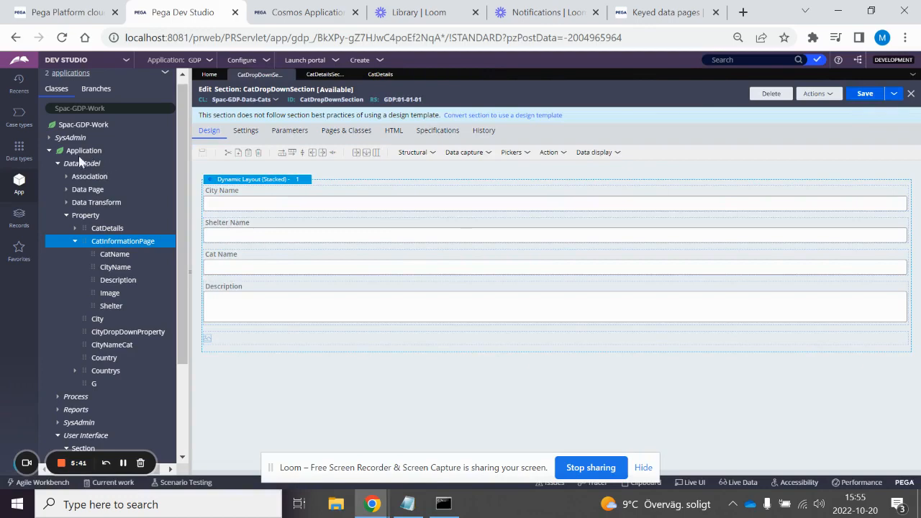
# Step: Start a new user interface section from the Application class and label it CatInformationSection
pyautogui.rightClick(84, 153)
pyautogui.moveTo(84, 164)
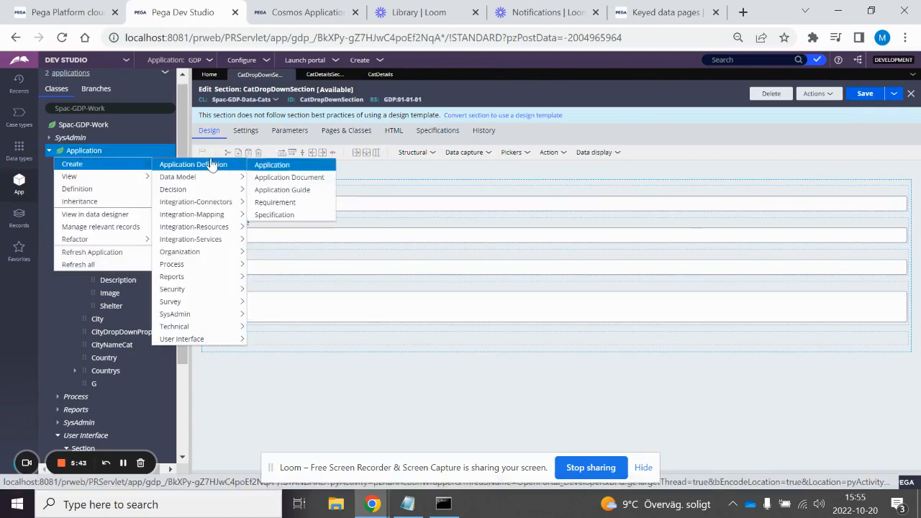
pyautogui.moveTo(208, 330)
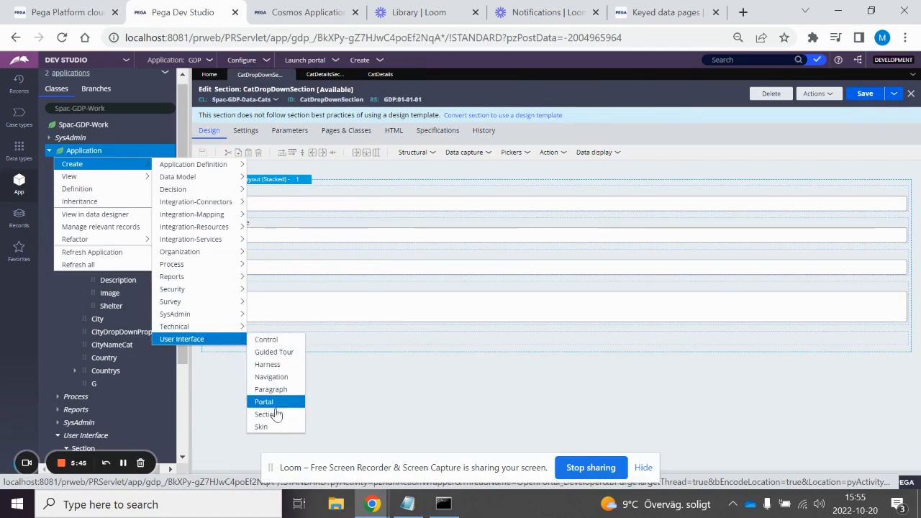
pyautogui.click(273, 415)
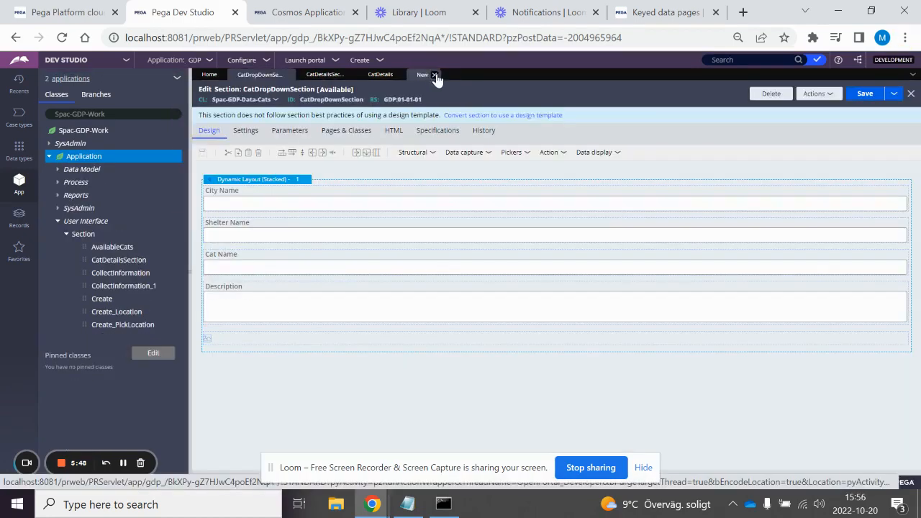
pyautogui.click(435, 72)
pyautogui.click(115, 260)
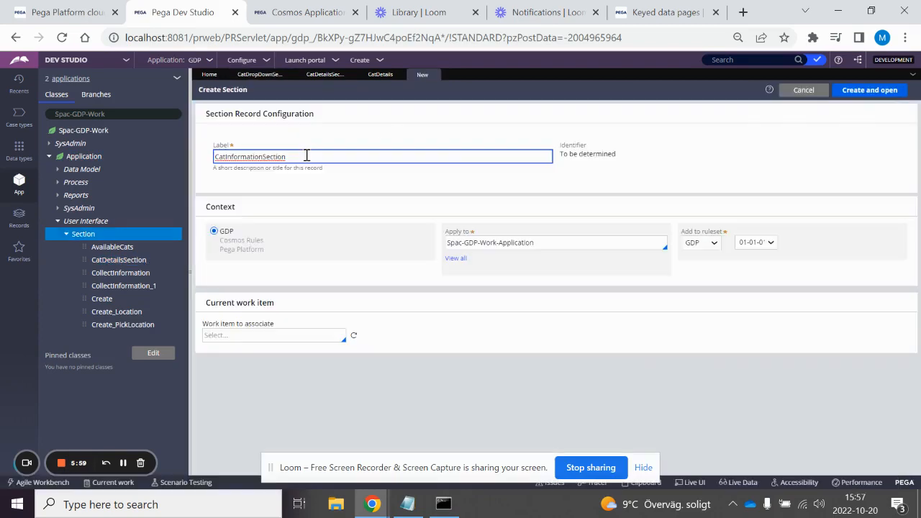
# Step: Create and open CatInformationSection for the Spac-GDP-Work-Application class, and convert it to a full section
pyautogui.click(863, 94)
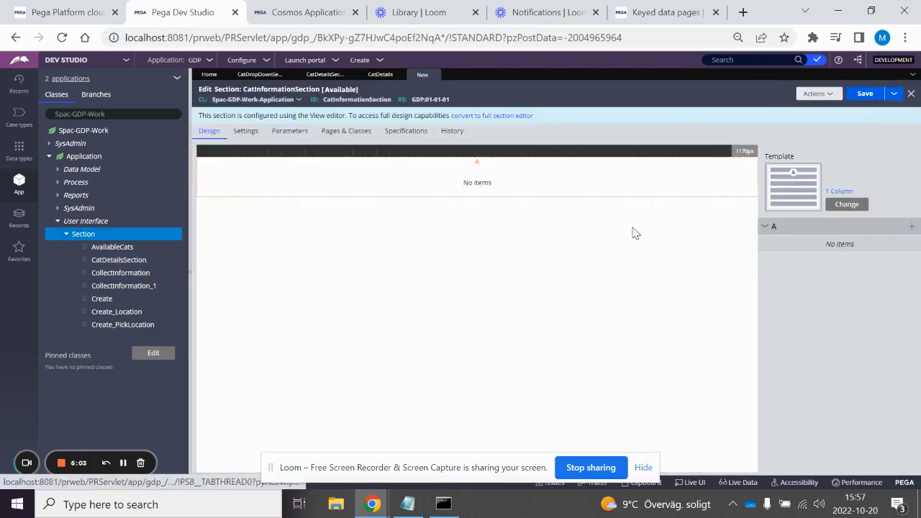
pyautogui.click(499, 115)
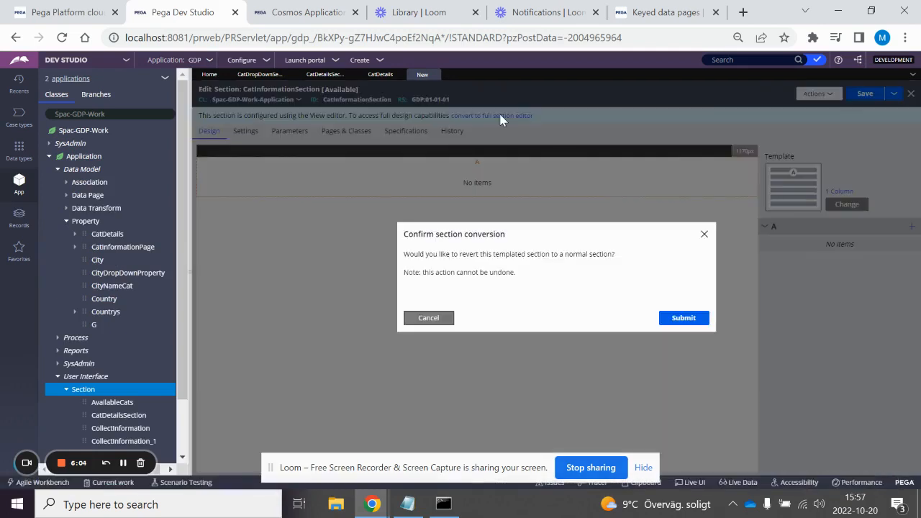
pyautogui.press('Return')
# Step: Place CityDropDownProperty in the dynamic layout of CatInformationSection, and delete the CatInformationPage field added below it
pyautogui.moveTo(87, 273); pyautogui.dragTo(301, 201)
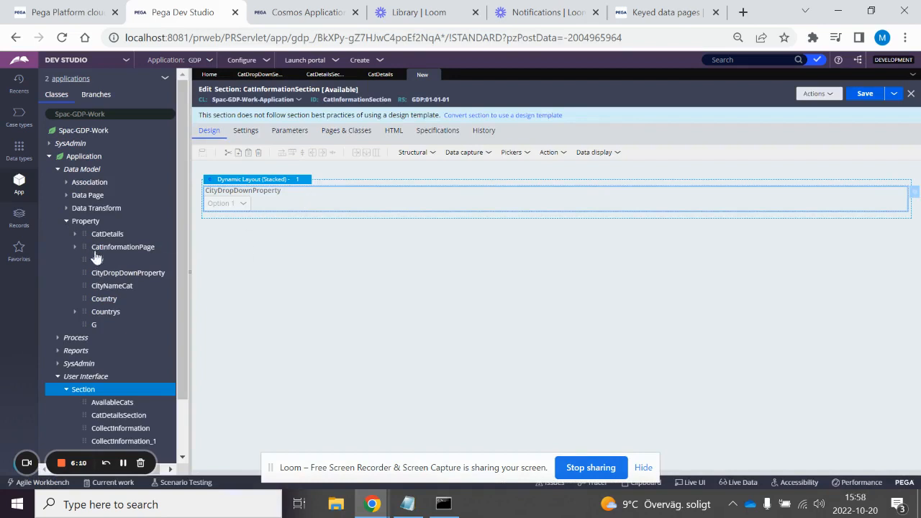
pyautogui.moveTo(90, 251); pyautogui.dragTo(262, 221)
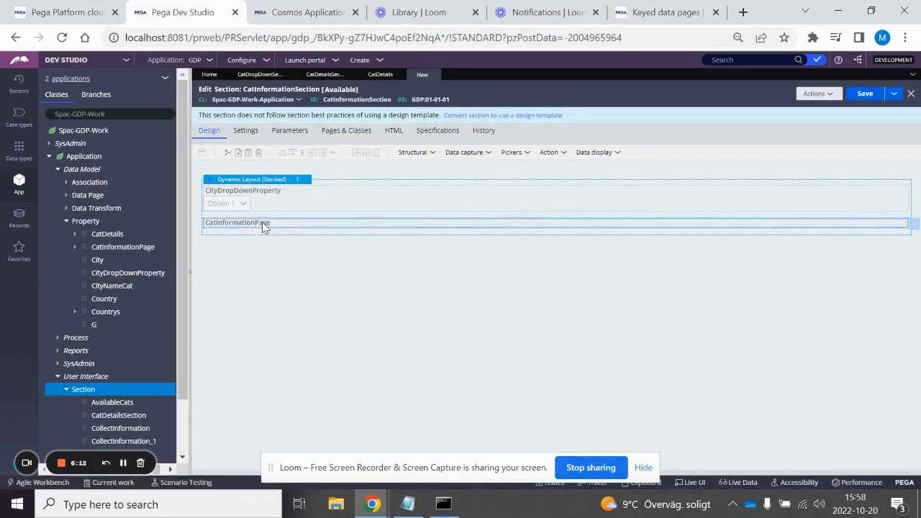
pyautogui.click(259, 153)
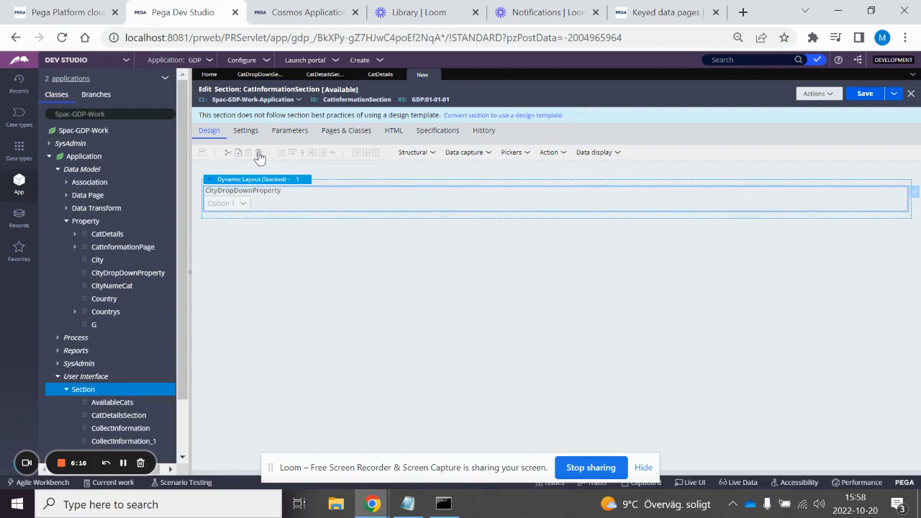
# Step: Add an embedded section to CatInformationSection that uses a clipboard page as context and Spac-GDP-Data-Cats as class
pyautogui.click(423, 157)
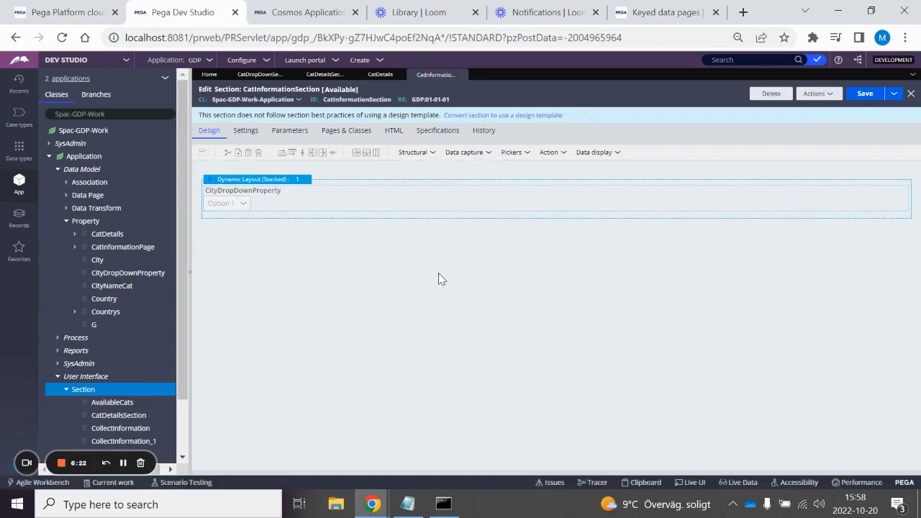
pyautogui.click(438, 153)
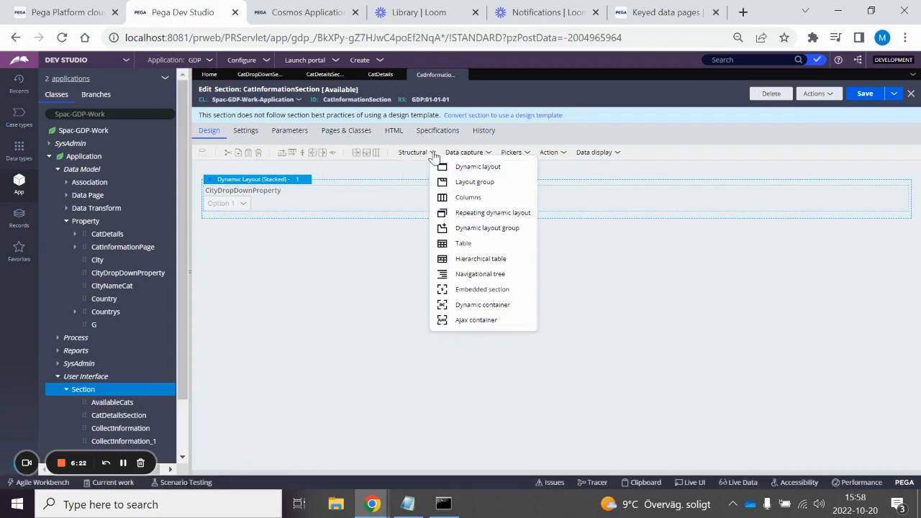
pyautogui.click(467, 290)
pyautogui.click(497, 263)
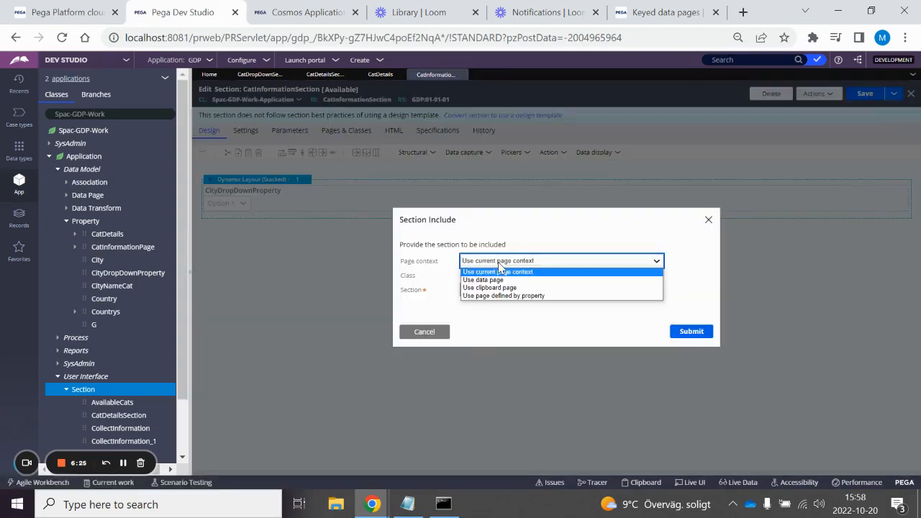
pyautogui.click(503, 288)
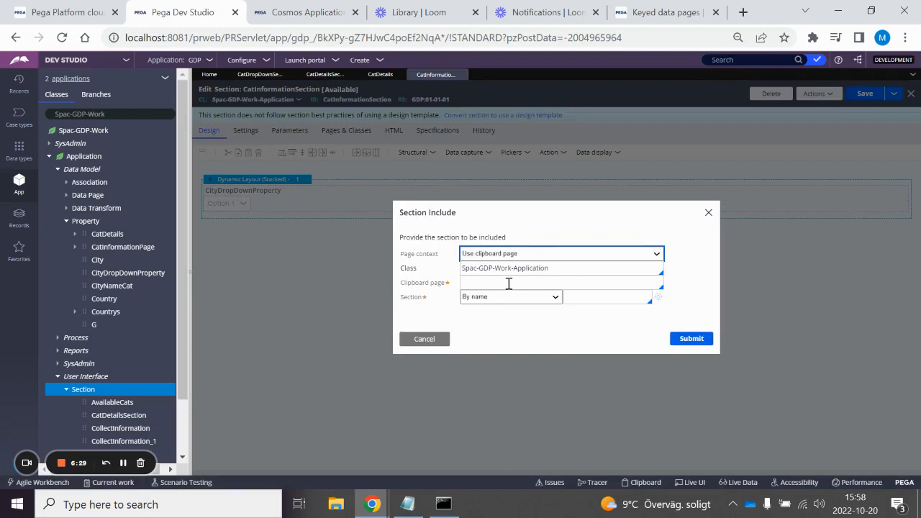
pyautogui.press('alt')
pyautogui.click(559, 268)
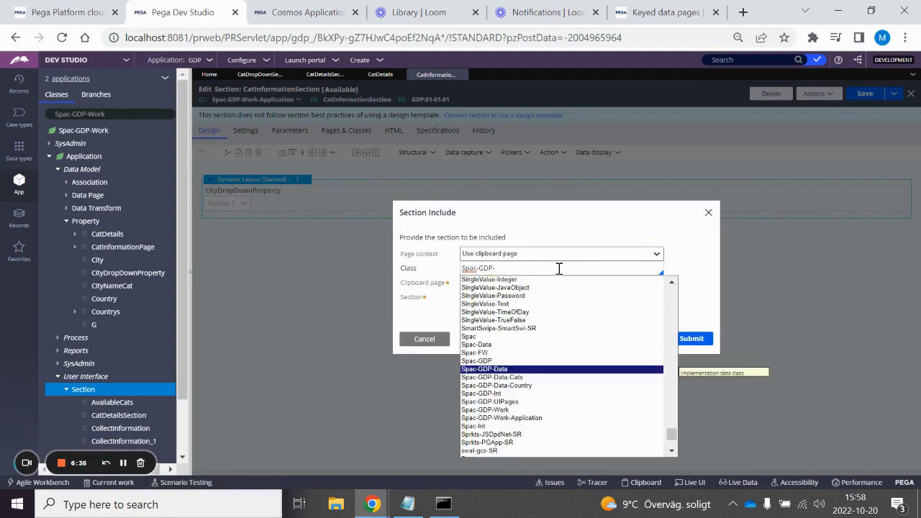
pyautogui.press('Down')
pyautogui.press('Return')
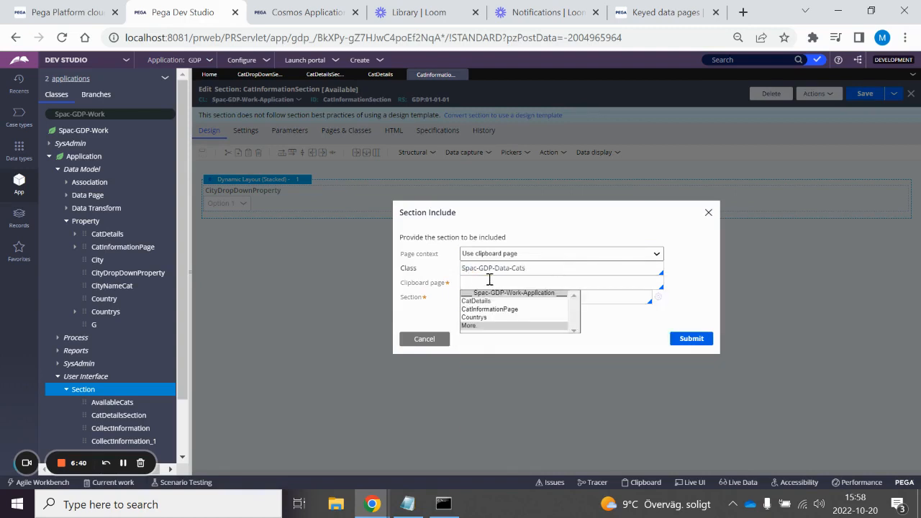
# Step: Set the embedded section's clipboard page to .CatInformationPage and its section to CatDropDownSection, and save CatInformationSection
pyautogui.press('Down')
pyautogui.press('Down')
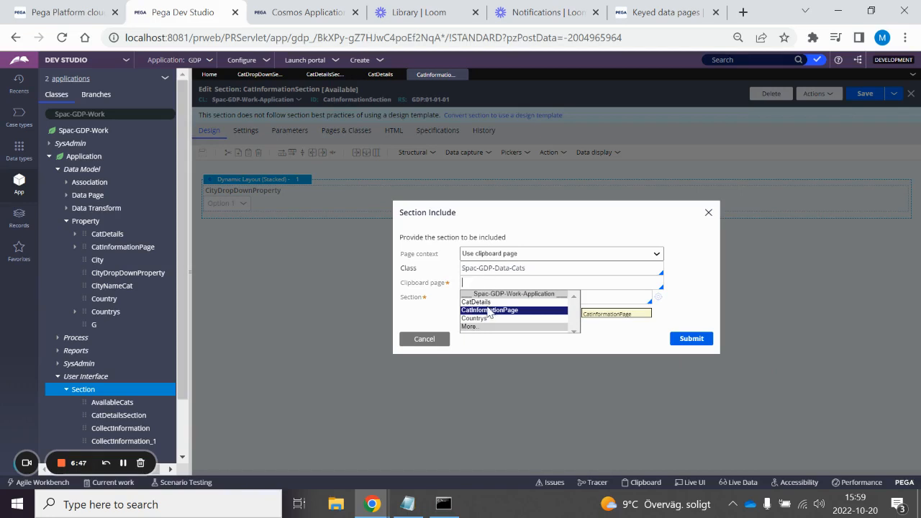
pyautogui.click(490, 310)
pyautogui.click(589, 299)
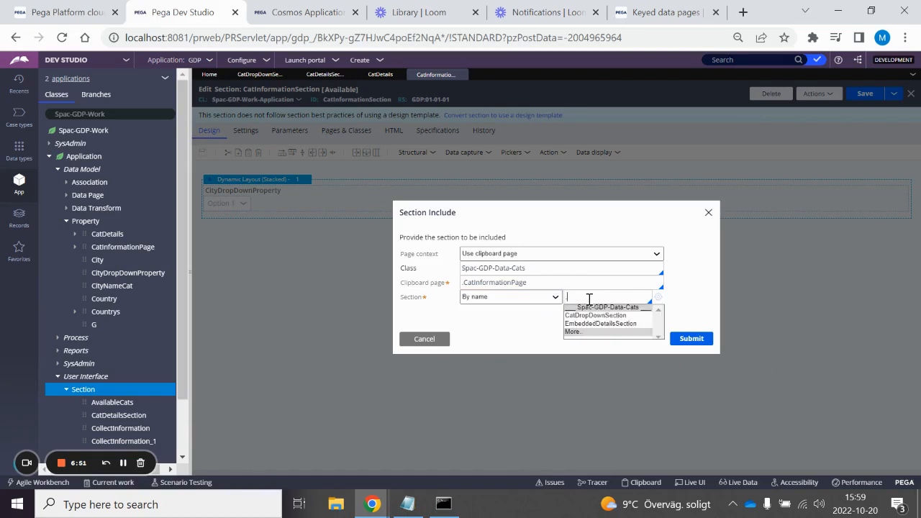
pyautogui.press('Down')
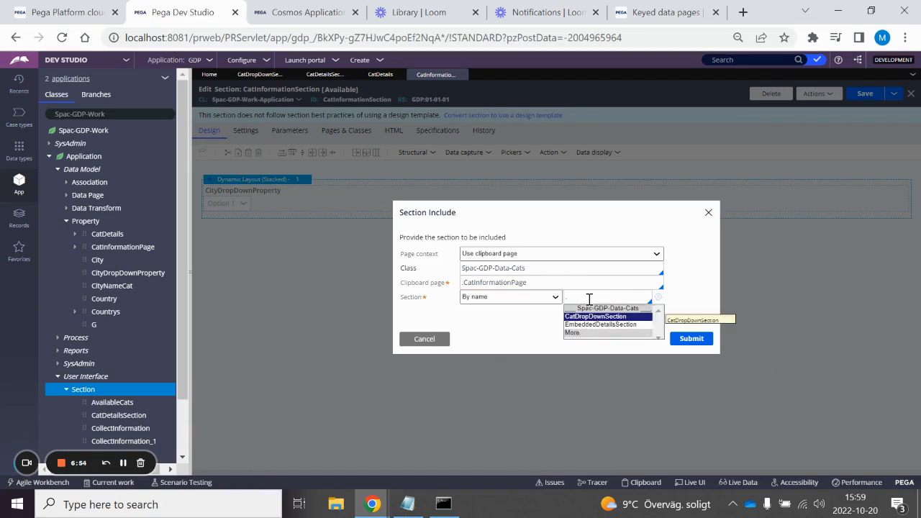
pyautogui.press('Return')
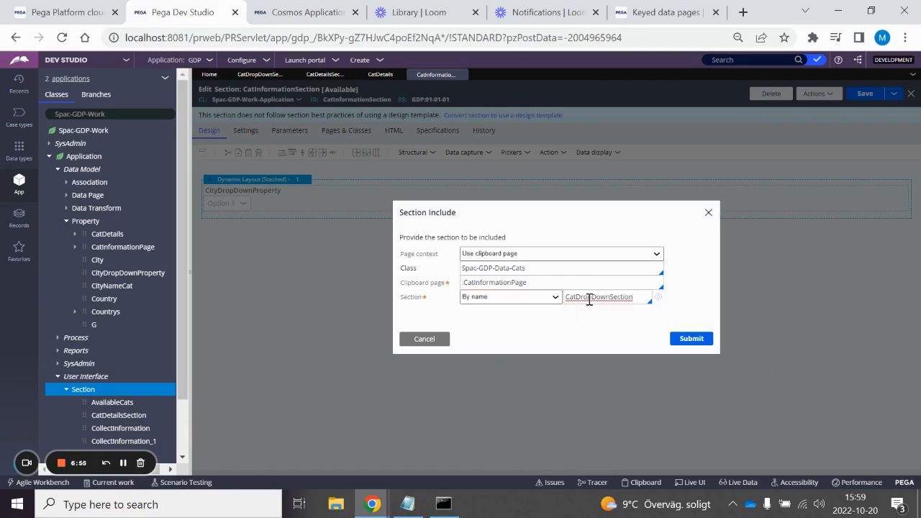
pyautogui.click(689, 340)
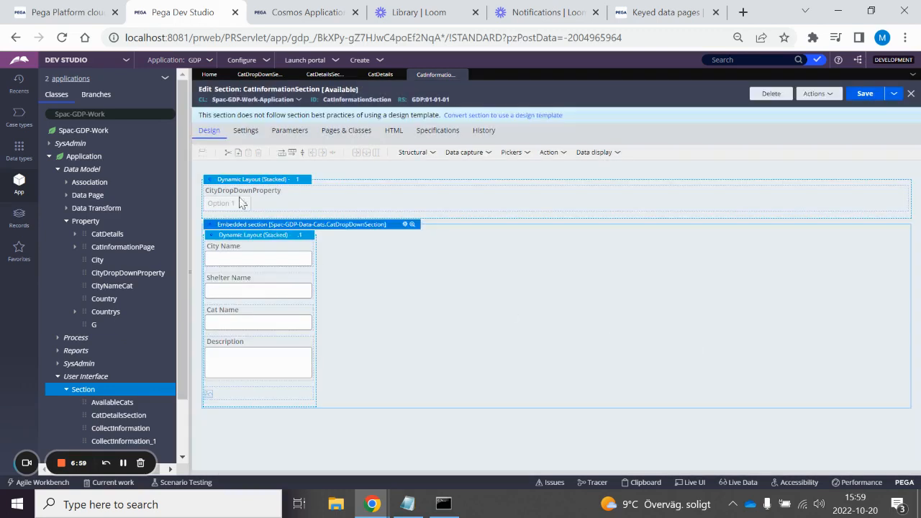
pyautogui.click(863, 93)
# Step: Add an action set to the dynamic layout holding CityDropDownProperty that refreshes this section on a Change event
pyautogui.click(314, 181)
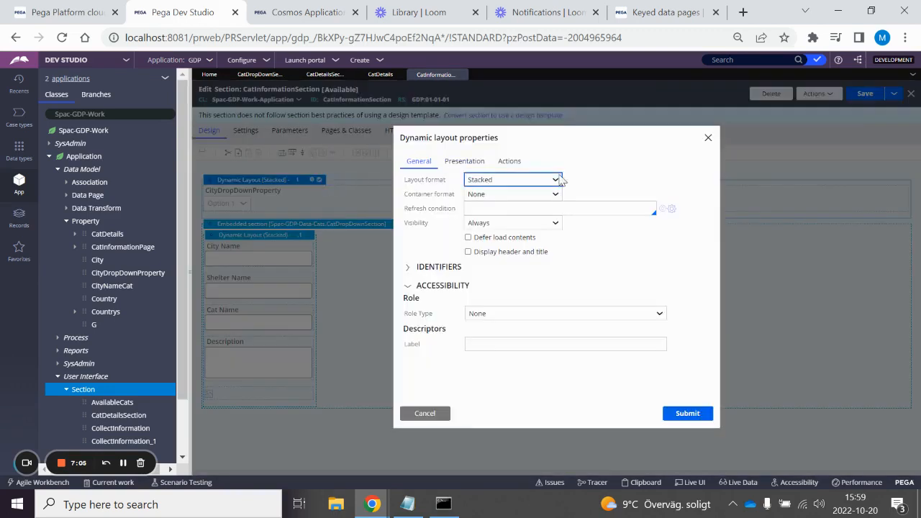
pyautogui.click(509, 161)
pyautogui.click(463, 180)
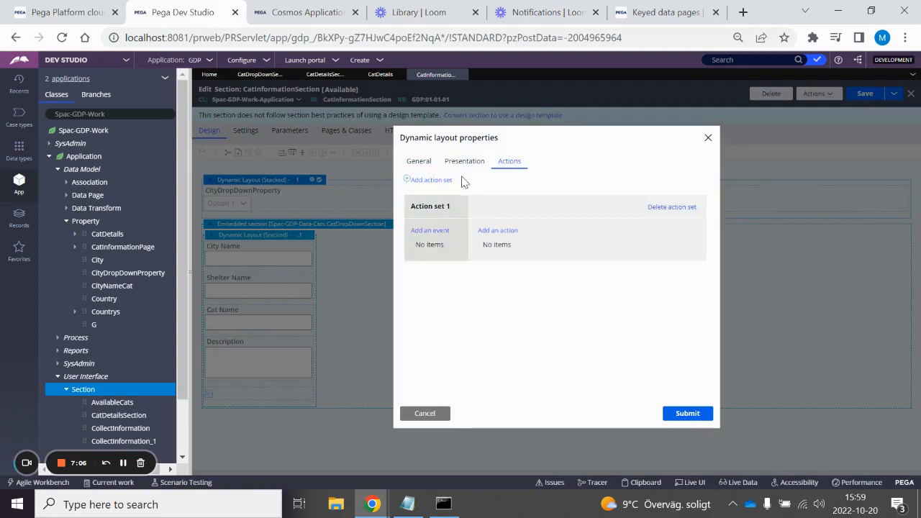
pyautogui.click(429, 230)
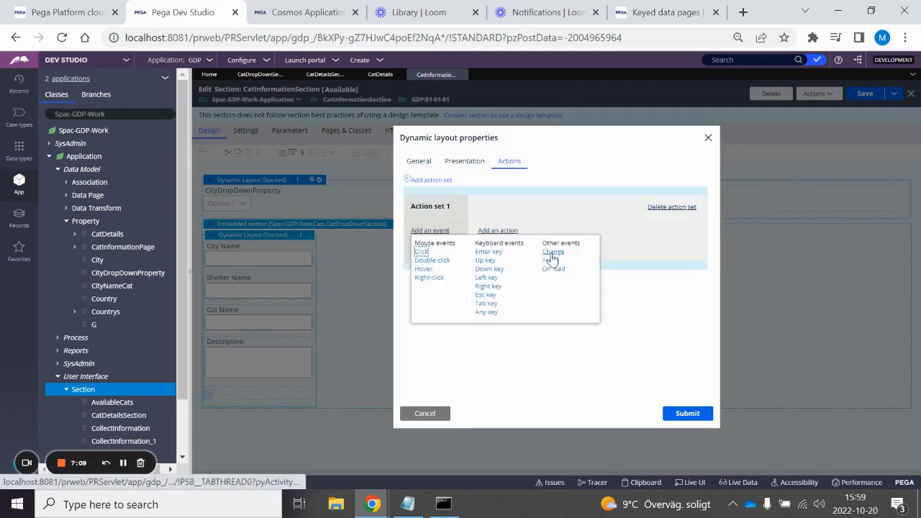
pyautogui.click(553, 253)
pyautogui.click(499, 232)
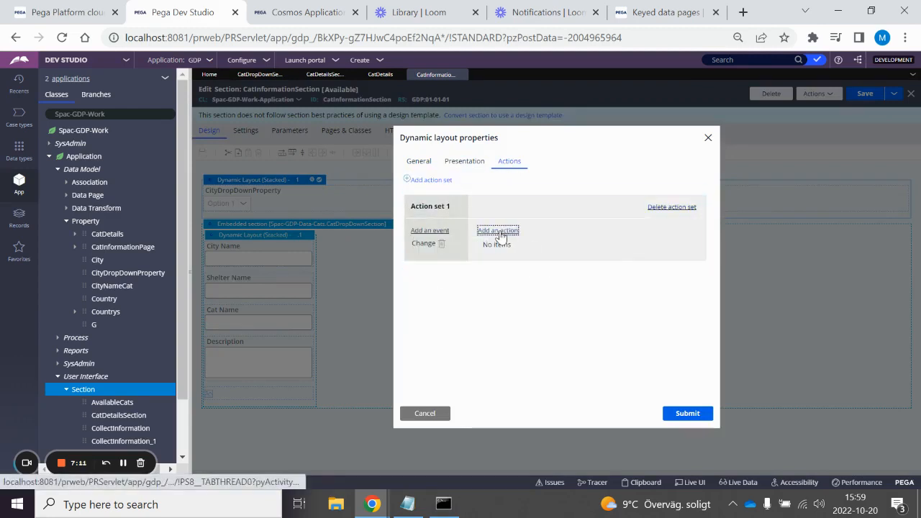
pyautogui.click(512, 269)
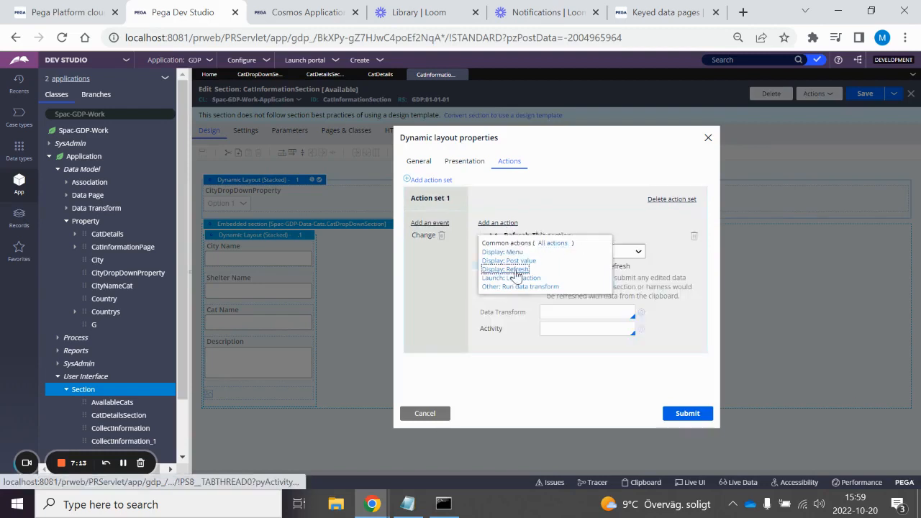
pyautogui.click(680, 415)
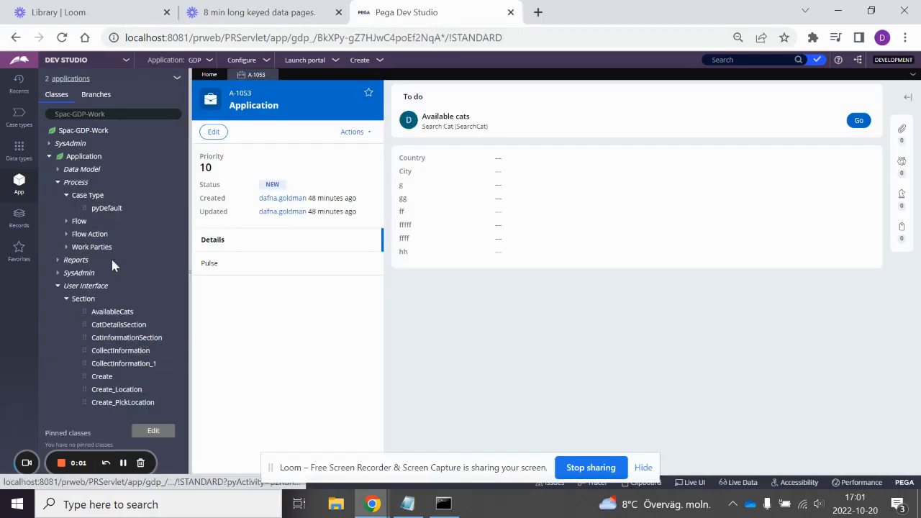
# Step: Open the Application case type's pyDefault rule and open the SearchCat process from its initialization stage
pyautogui.click(100, 208)
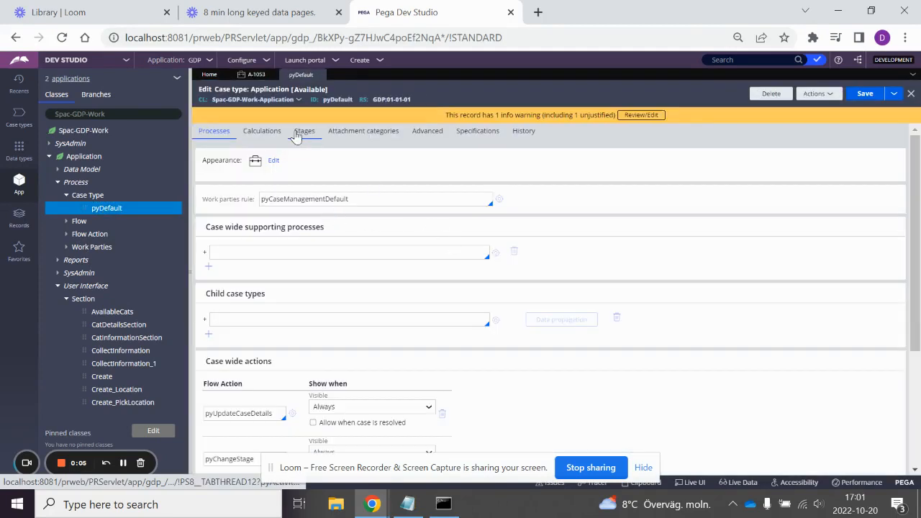
pyautogui.click(258, 131)
pyautogui.click(352, 133)
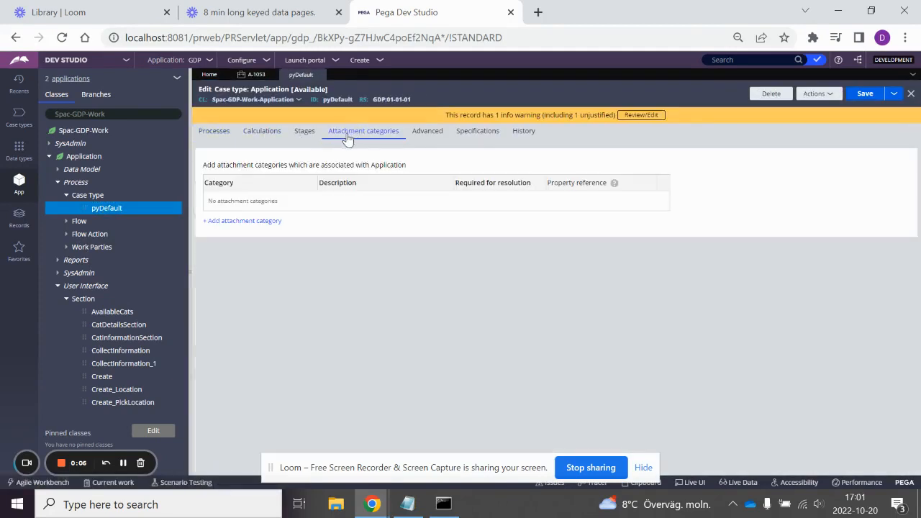
pyautogui.click(304, 131)
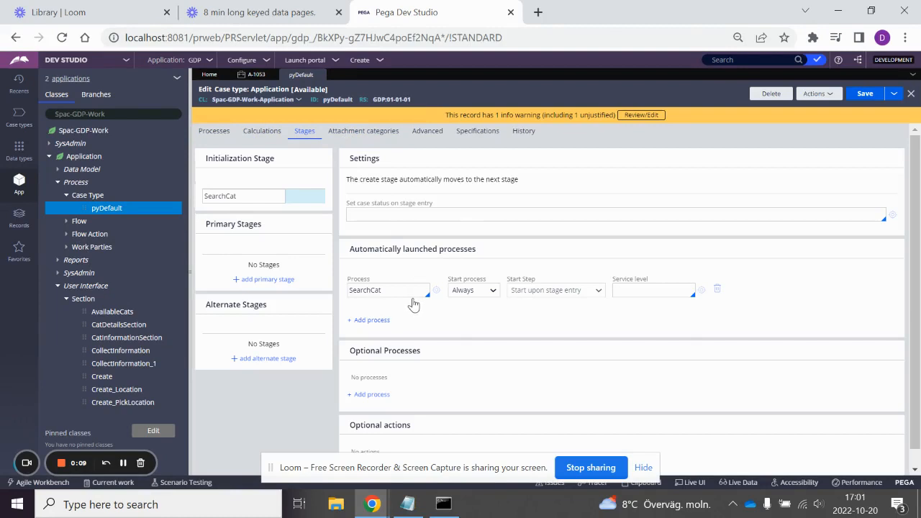
pyautogui.click(436, 291)
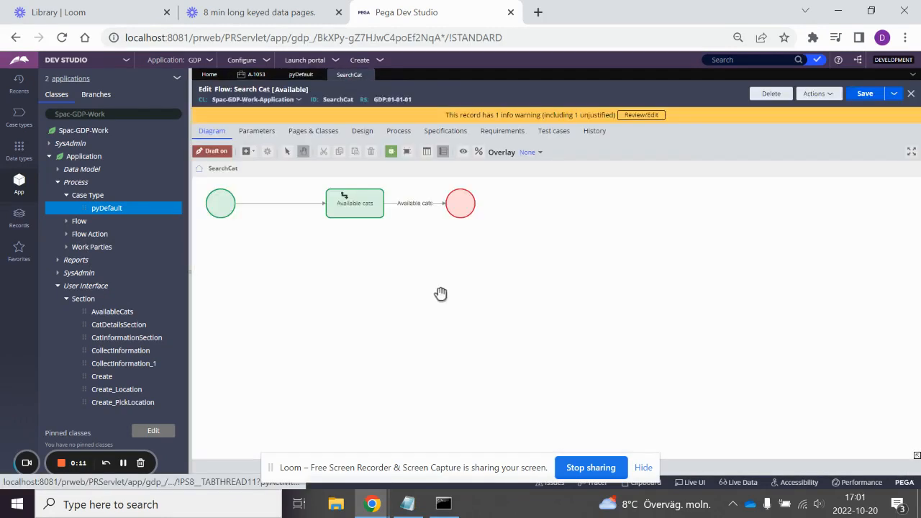
pyautogui.click(361, 209)
pyautogui.doubleClick(363, 212)
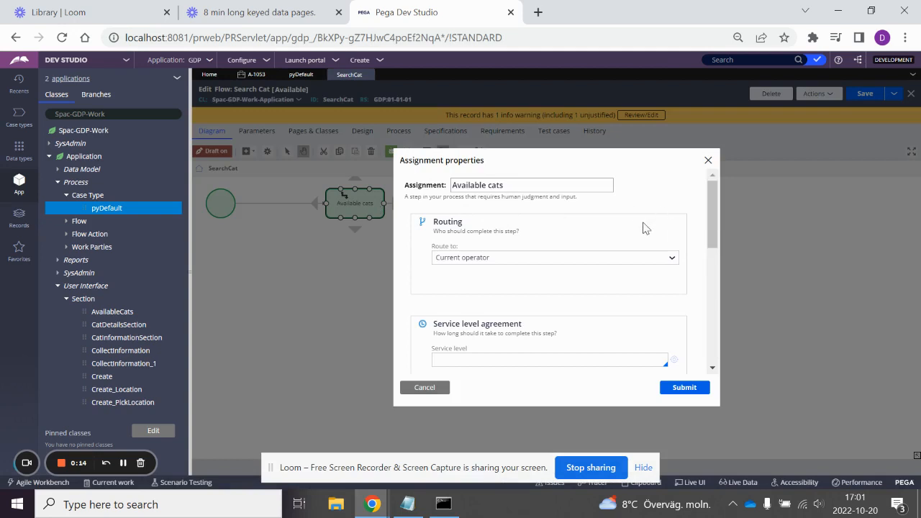
pyautogui.click(423, 389)
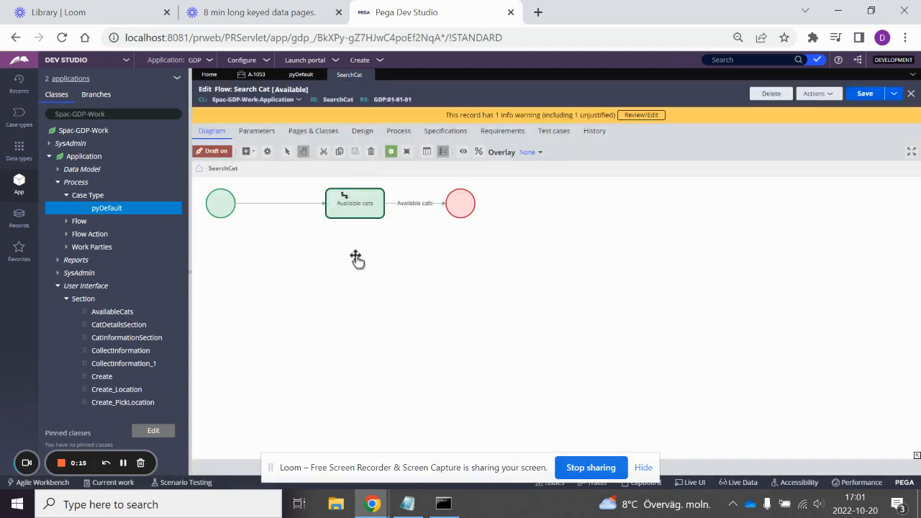
pyautogui.doubleClick(302, 206)
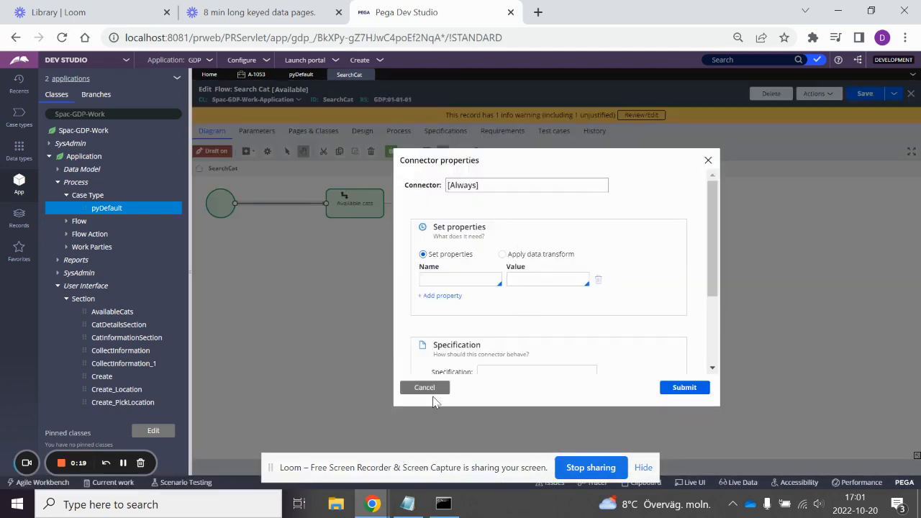
pyautogui.click(426, 387)
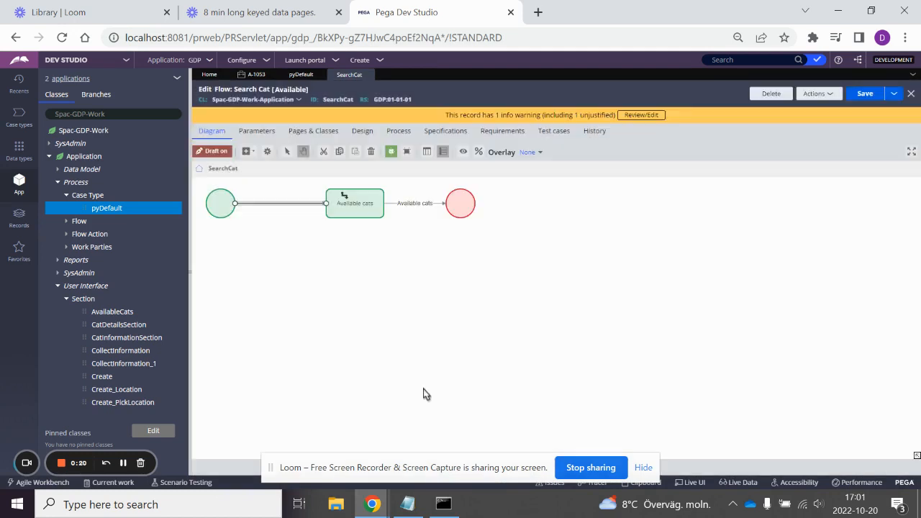
# Step: Open the AvailableCats flow action from the Available cats connector and check which section it uses
pyautogui.doubleClick(419, 205)
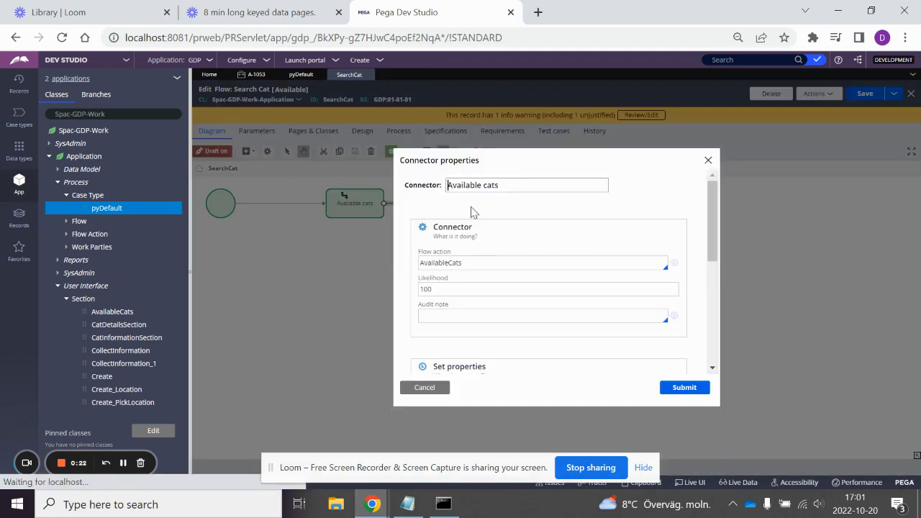
pyautogui.click(668, 266)
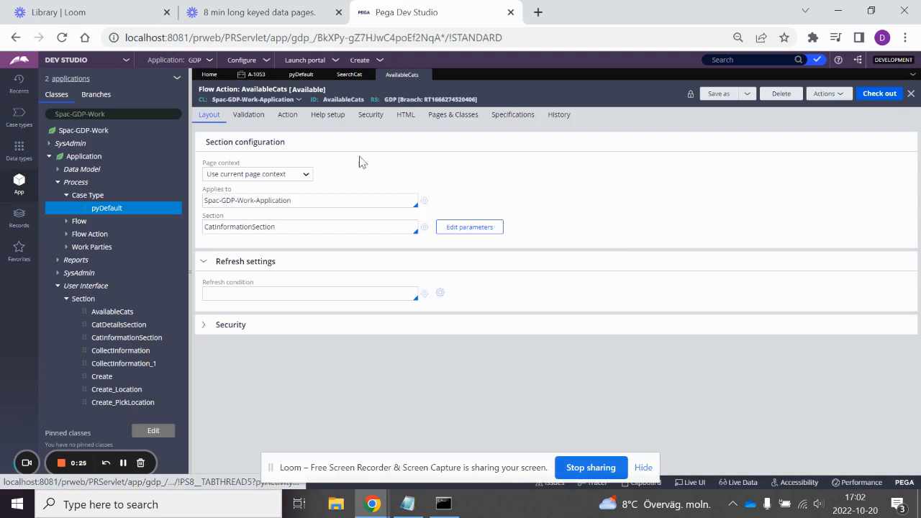
pyautogui.doubleClick(295, 227)
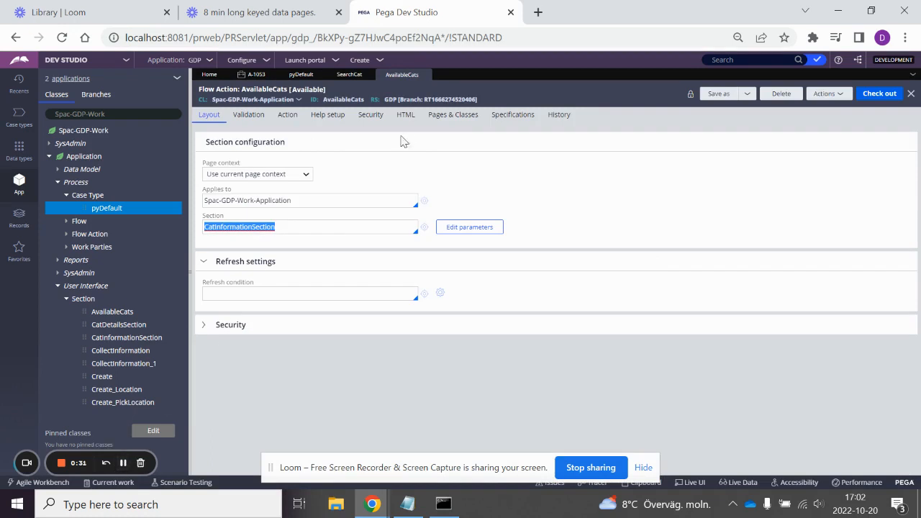
# Step: Create a new Application case to test the AvailableCats screen
pyautogui.click(360, 60)
pyautogui.moveTo(414, 70)
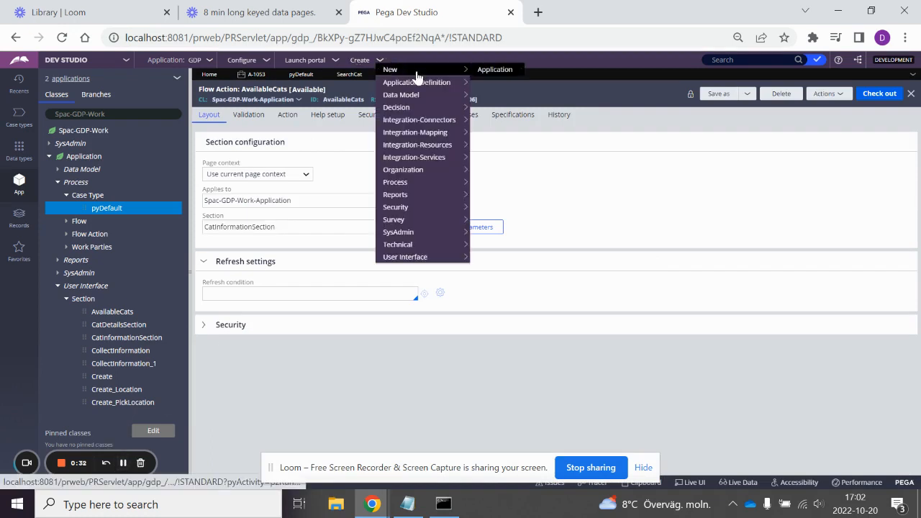
pyautogui.click(494, 70)
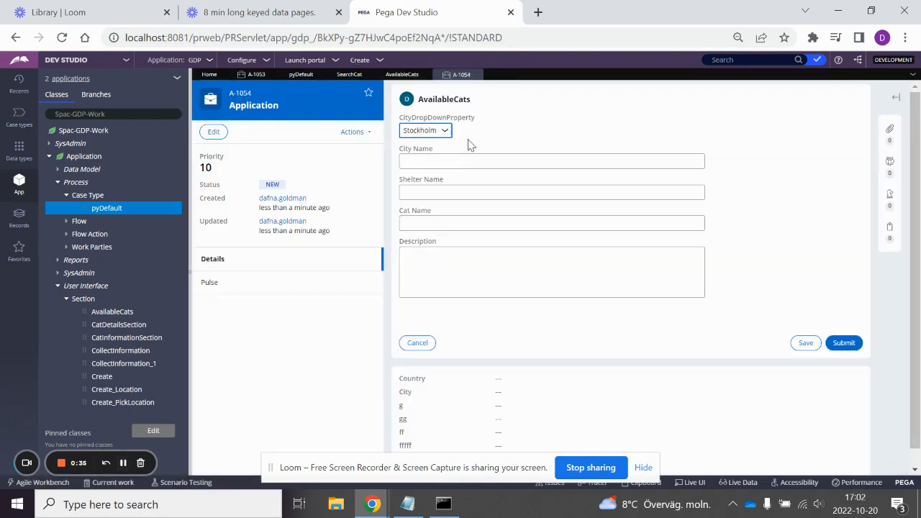
# Step: Test the city dropdown in the new case by choosing Visby, Stockholm and Visby again
pyautogui.click(425, 130)
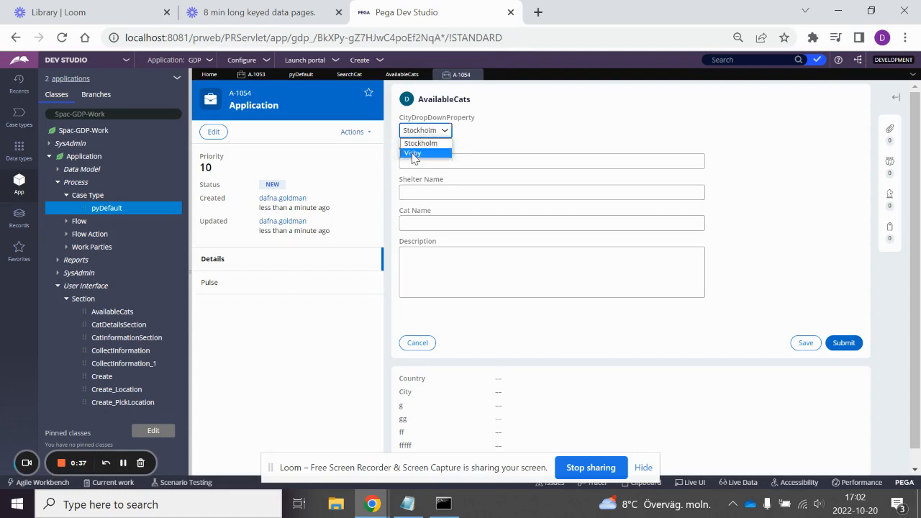
pyautogui.click(415, 154)
pyautogui.click(417, 131)
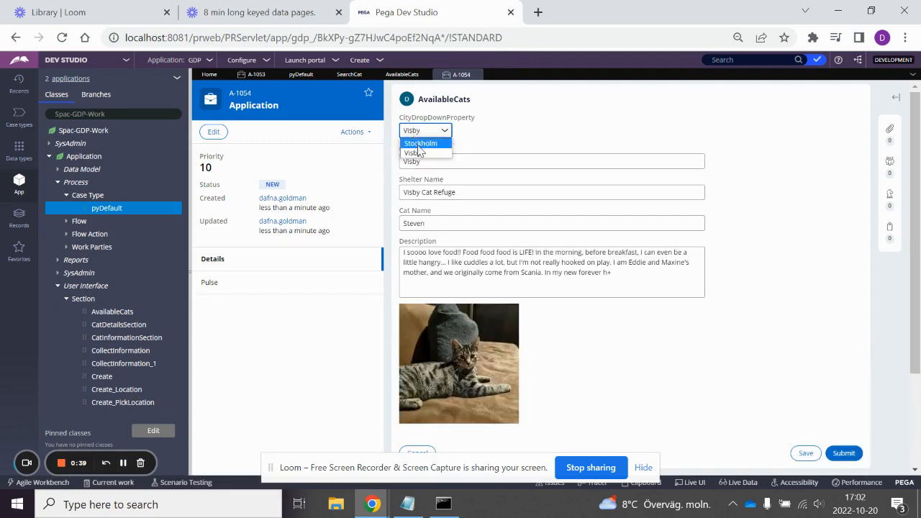
pyautogui.click(420, 149)
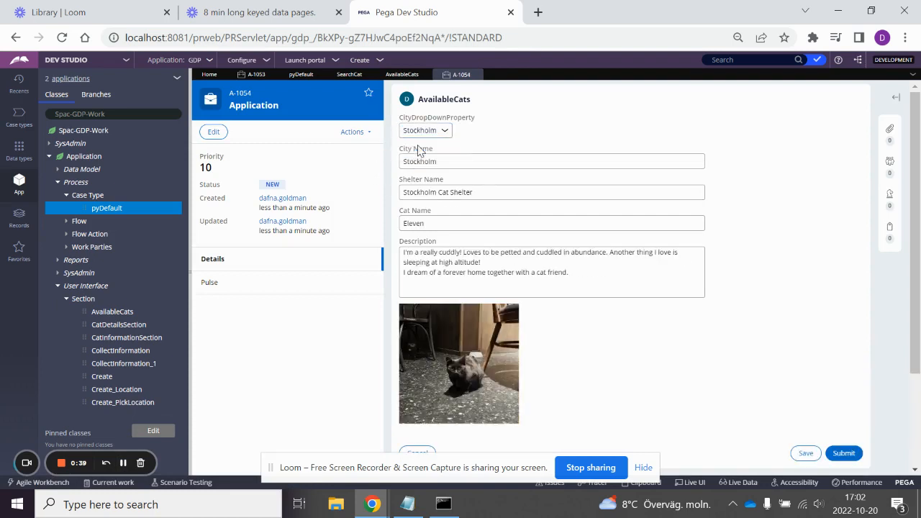
pyautogui.click(420, 131)
pyautogui.click(417, 155)
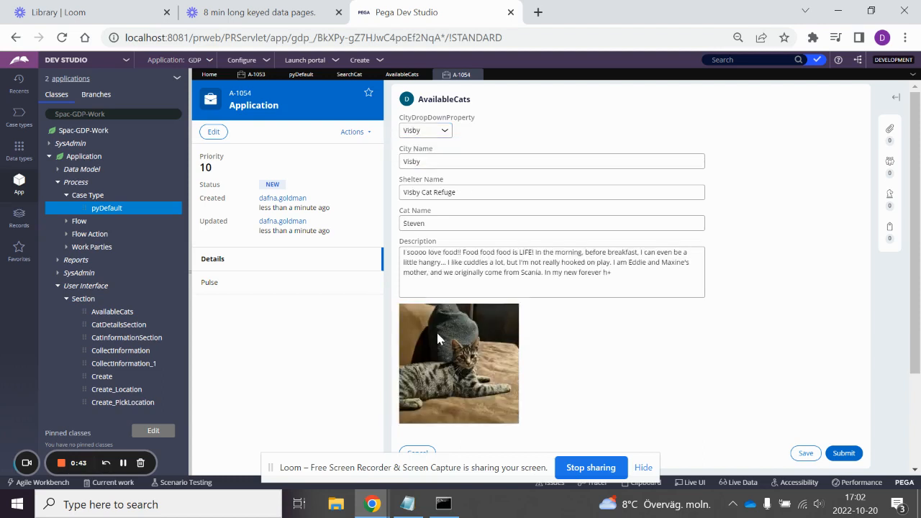
# Step: Inspect the AvailableCats form with Live UI and open the rule of its CatInformationSection
pyautogui.click(691, 482)
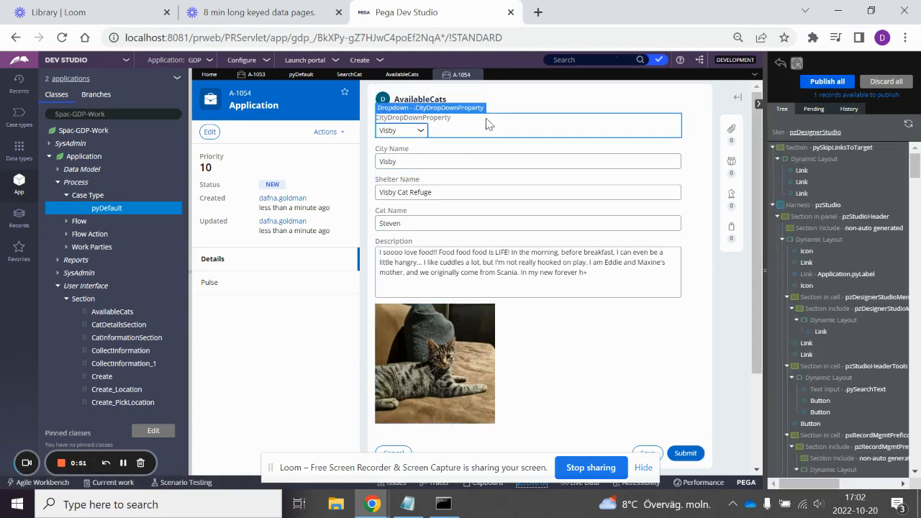
pyautogui.click(441, 433)
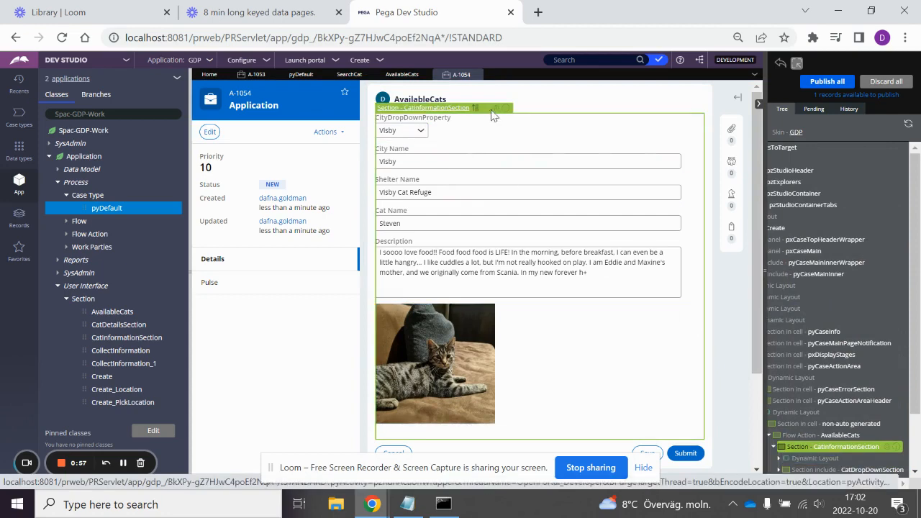
pyautogui.click(497, 105)
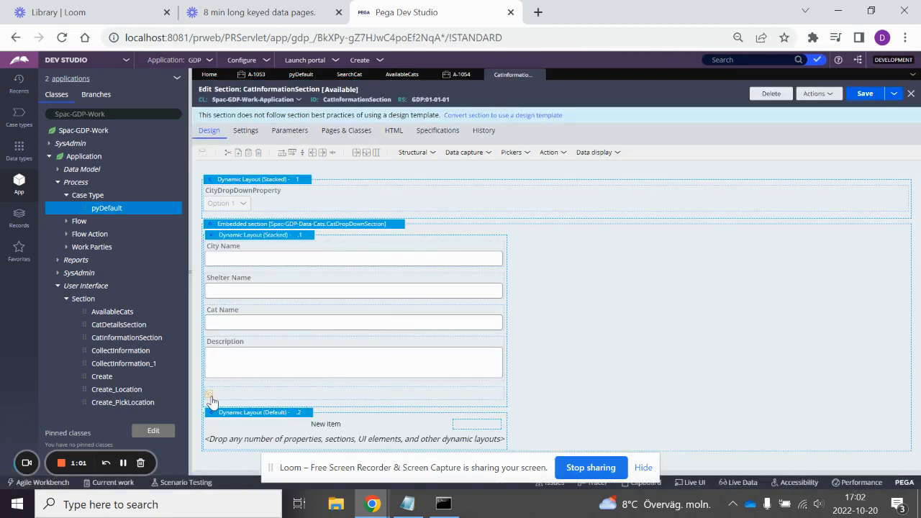
# Step: Examine the icon source options of the image cell below Description, keeping Property as the source with .Image
pyautogui.click(510, 397)
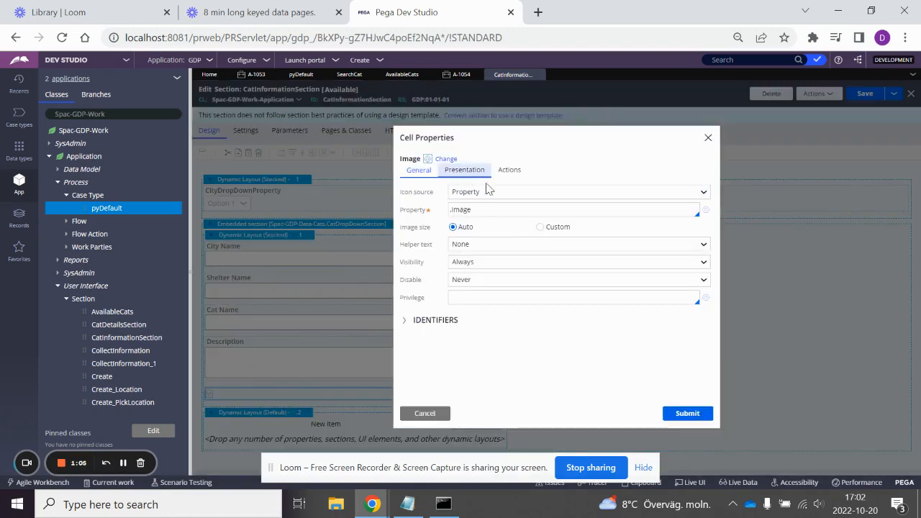
pyautogui.click(522, 192)
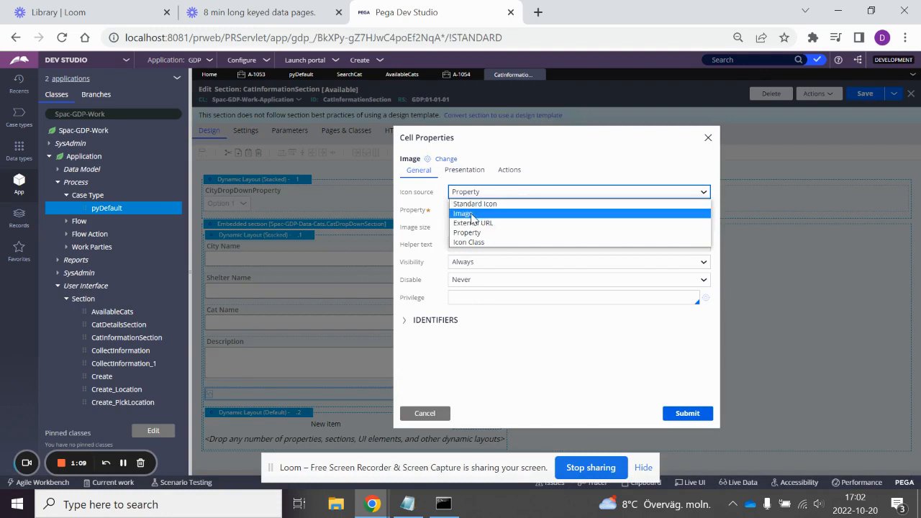
pyautogui.click(587, 162)
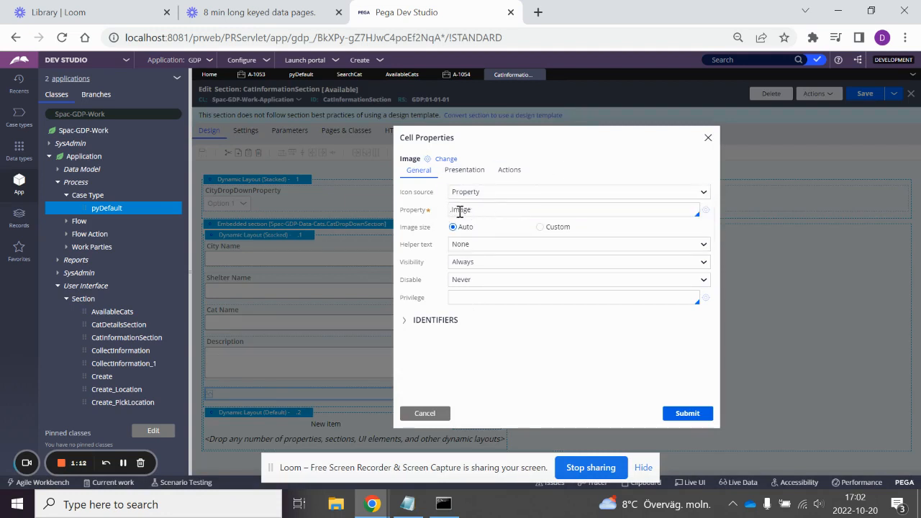
pyautogui.click(681, 413)
# Step: Return to the new Application case and choose Stockholm as the city
pyautogui.click(460, 74)
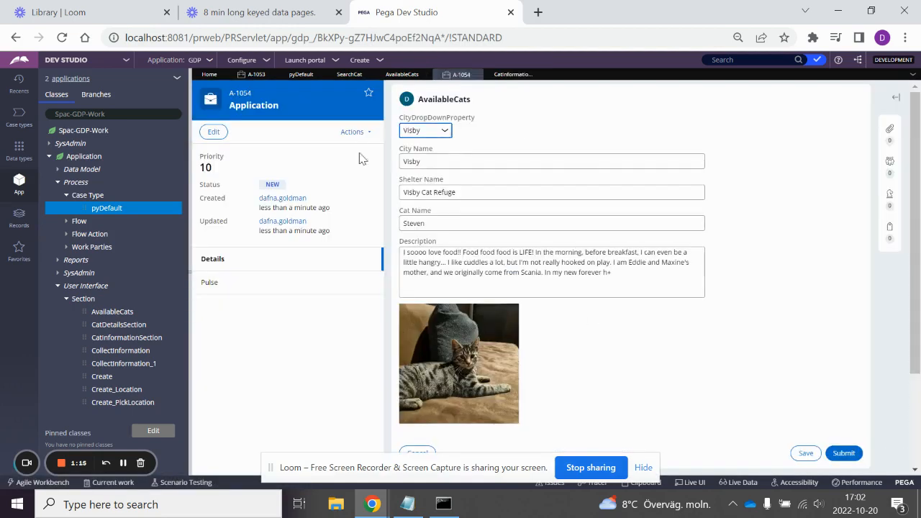
pyautogui.click(424, 130)
pyautogui.click(420, 143)
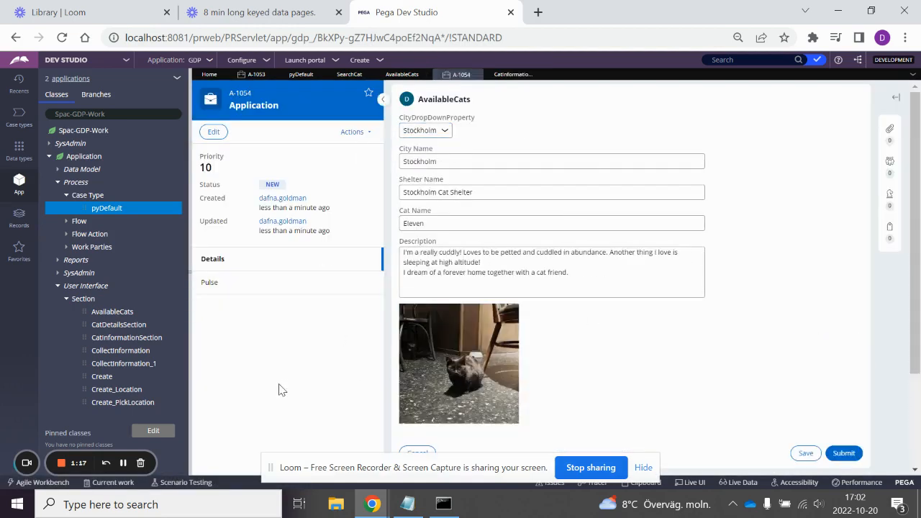